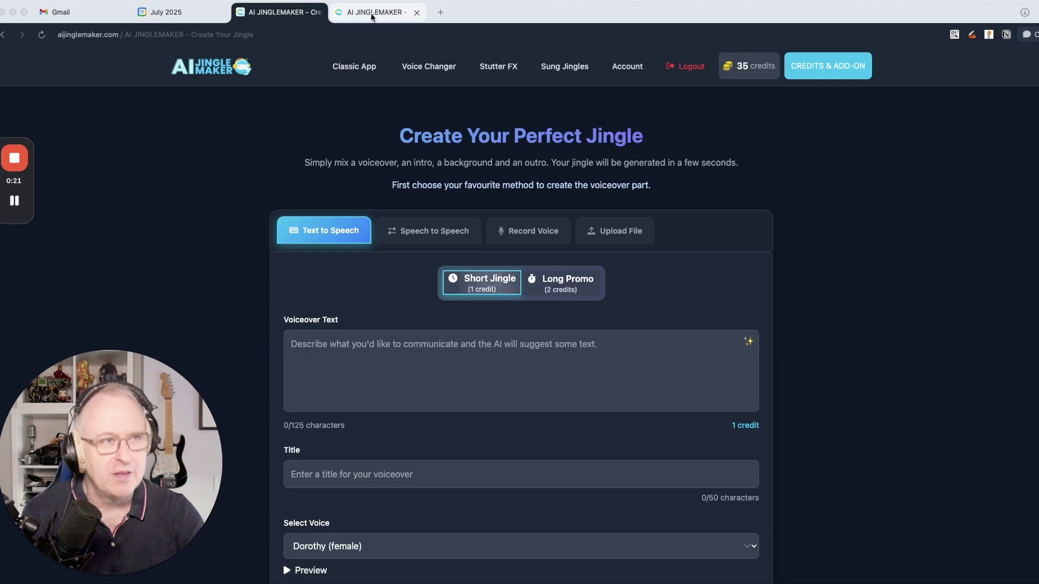
- Visit the classic jingle maker page, then return to Create Your Perfect Jingle
click(349, 13)
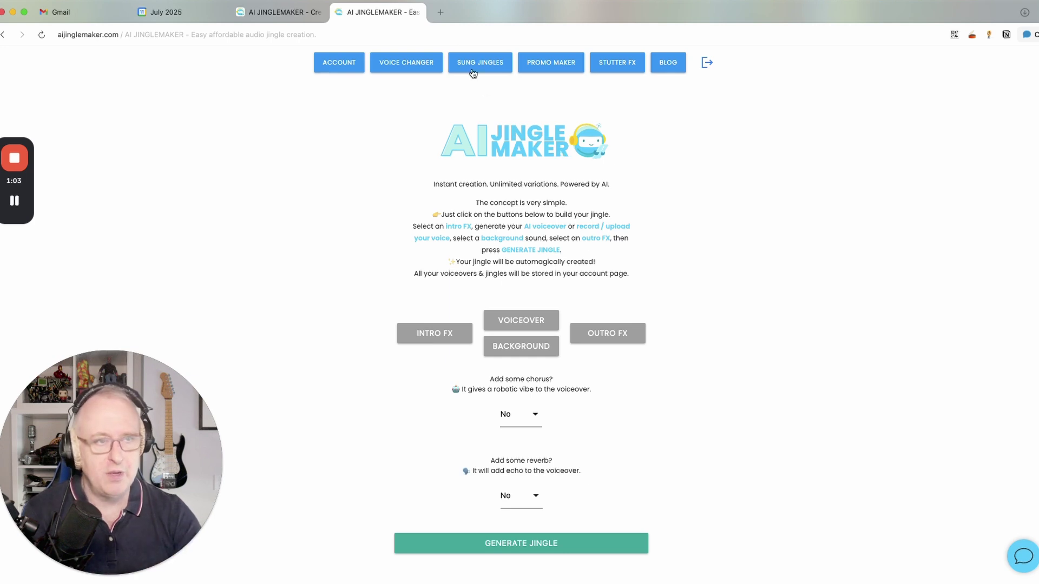
click(319, 18)
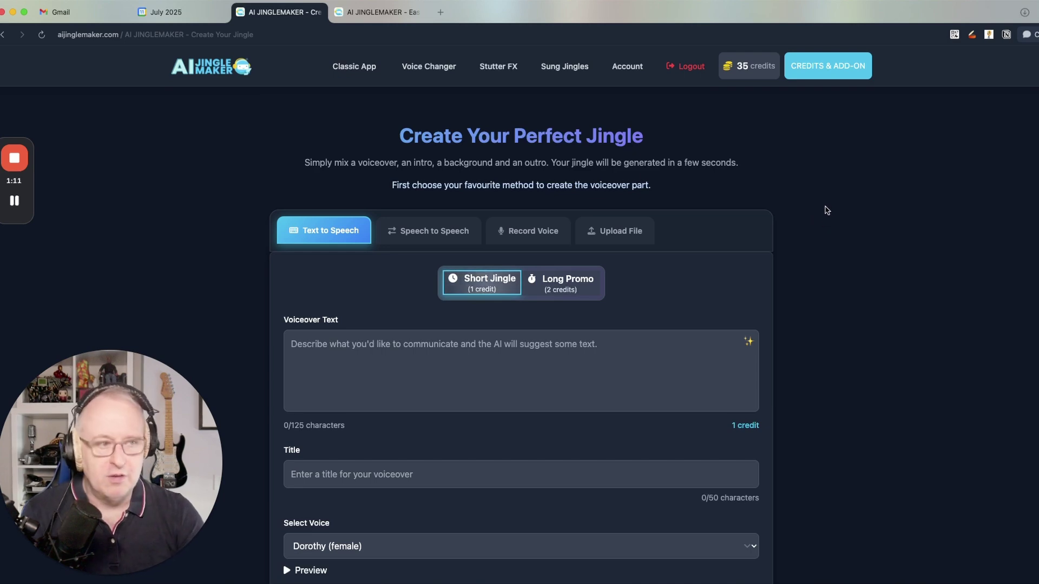
scroll(825, 211, down, 1)
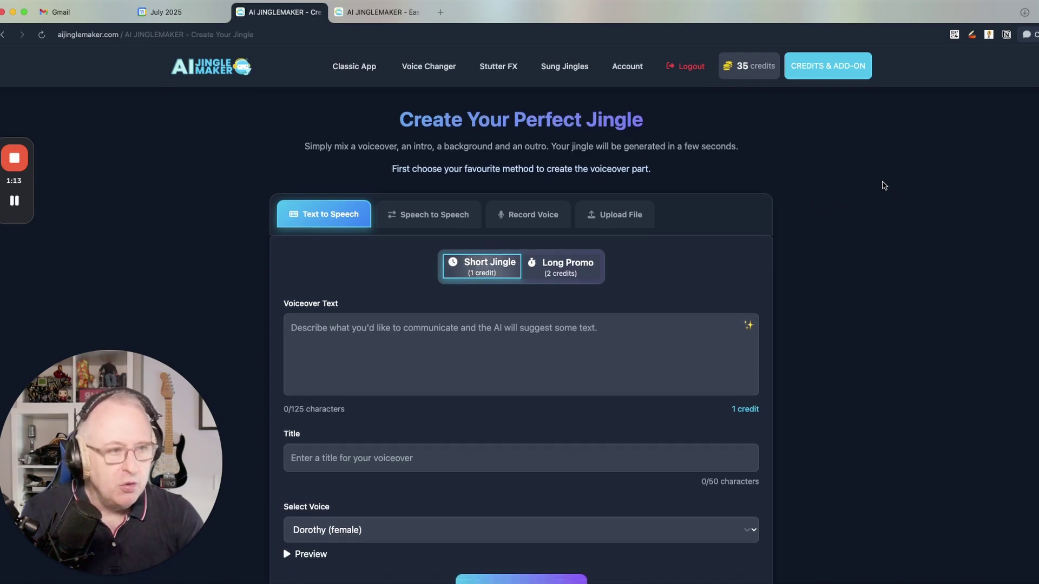
scroll(882, 199, down, 1)
- Place the caret in the voiceover text box
click(563, 331)
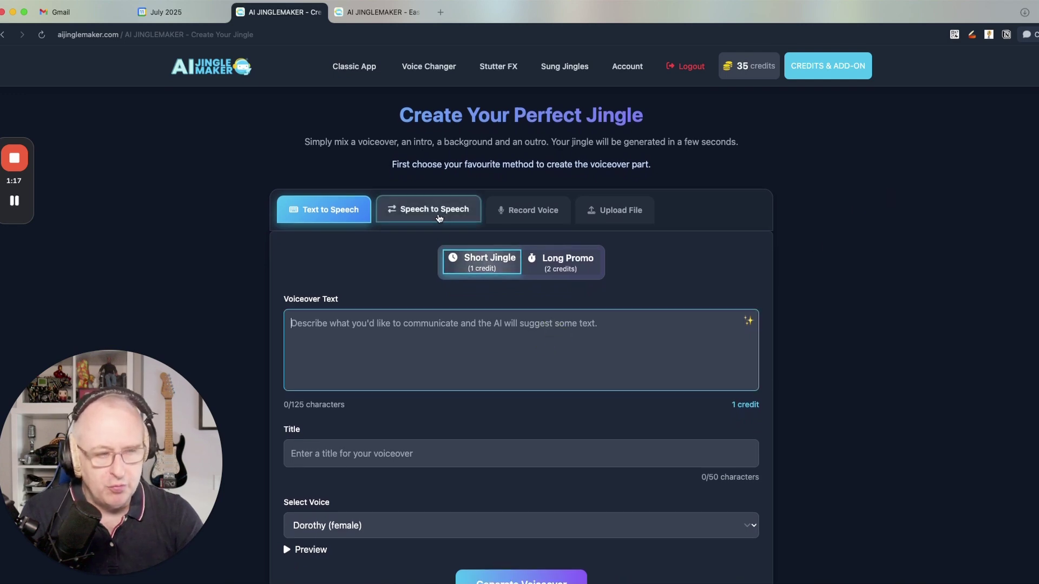
scroll(393, 336, down, 1)
click(382, 327)
click(373, 317)
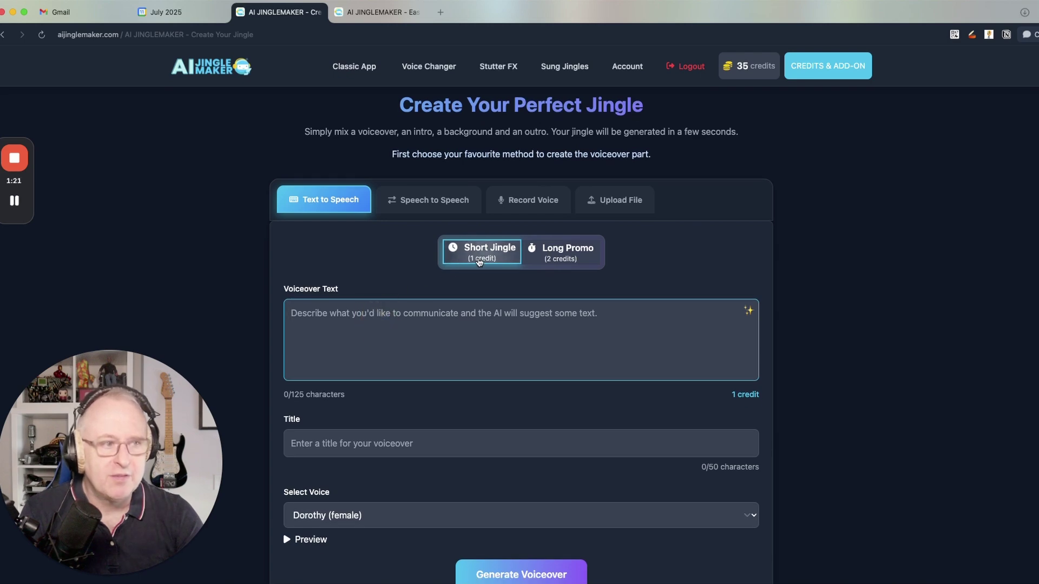
- Toggle between Short Jingle and Long Promo, settling on Long Promo (500 characters, 2 credits)
click(568, 251)
click(476, 253)
click(551, 255)
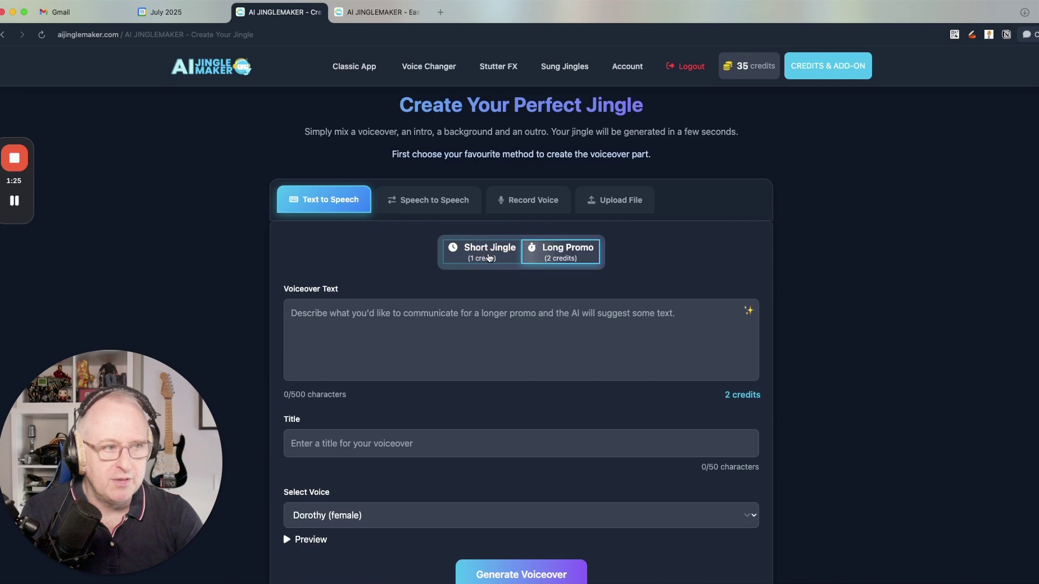
click(476, 252)
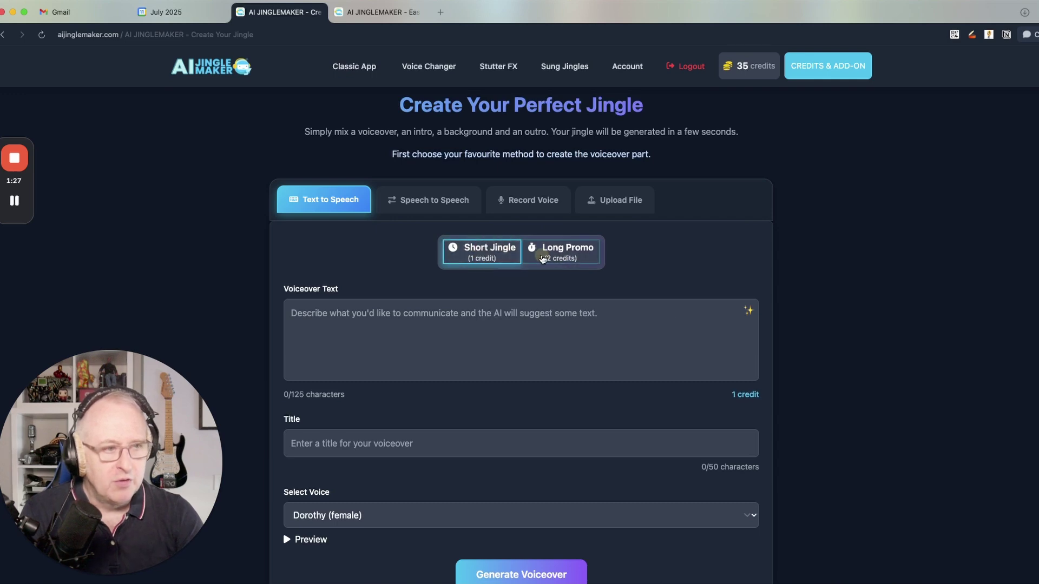
click(540, 256)
click(477, 254)
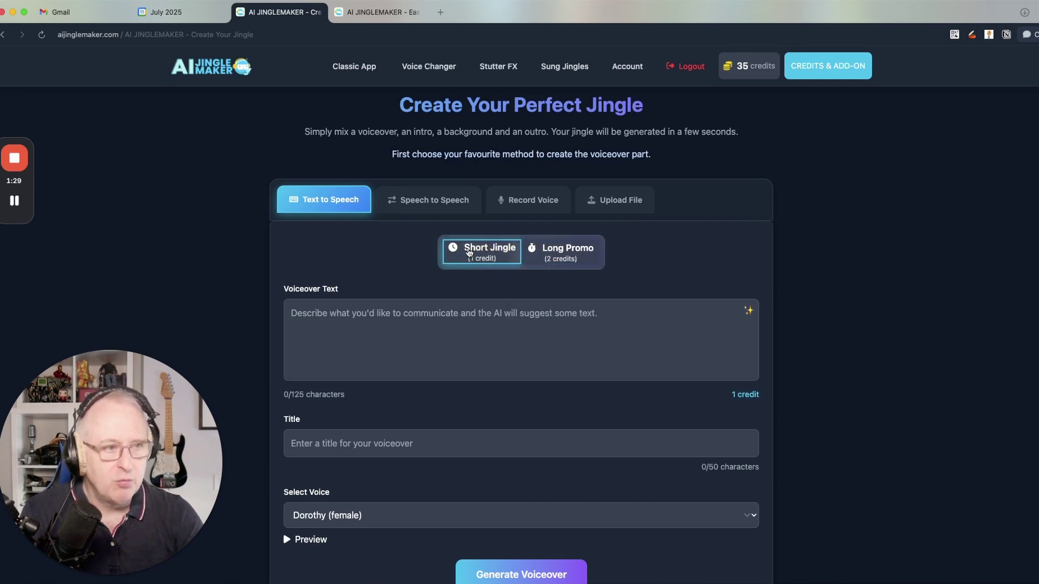
click(574, 257)
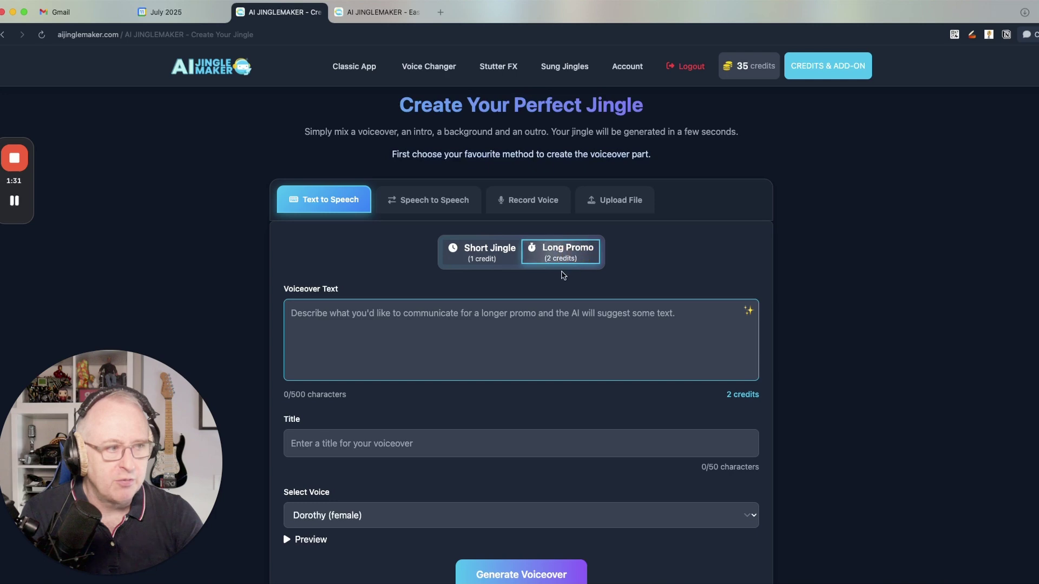
- Open the Select Voice list and close it, keeping Dorothy (female)
scroll(529, 311, down, 1)
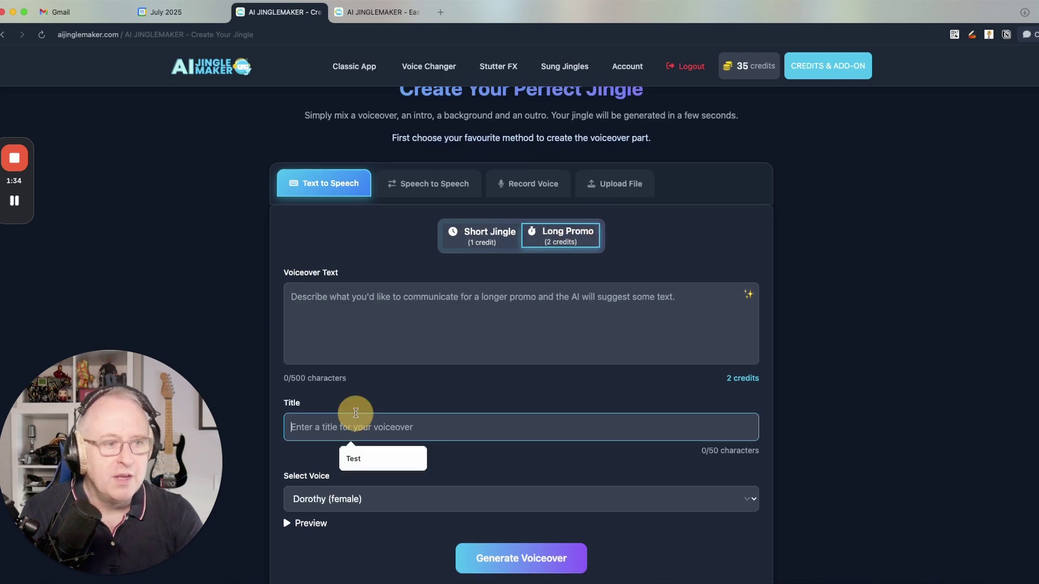
click(303, 459)
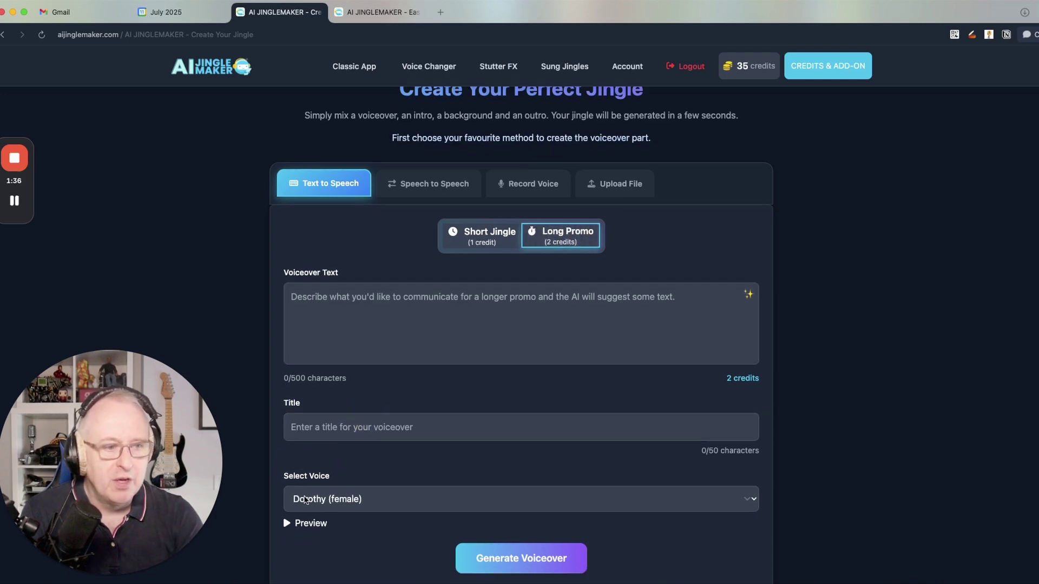
click(296, 504)
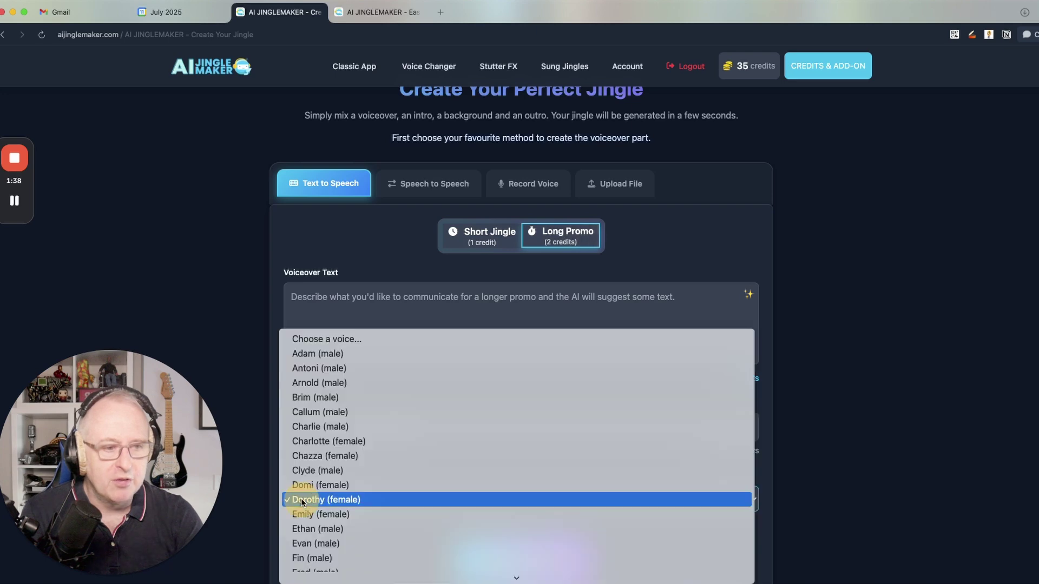
click(265, 381)
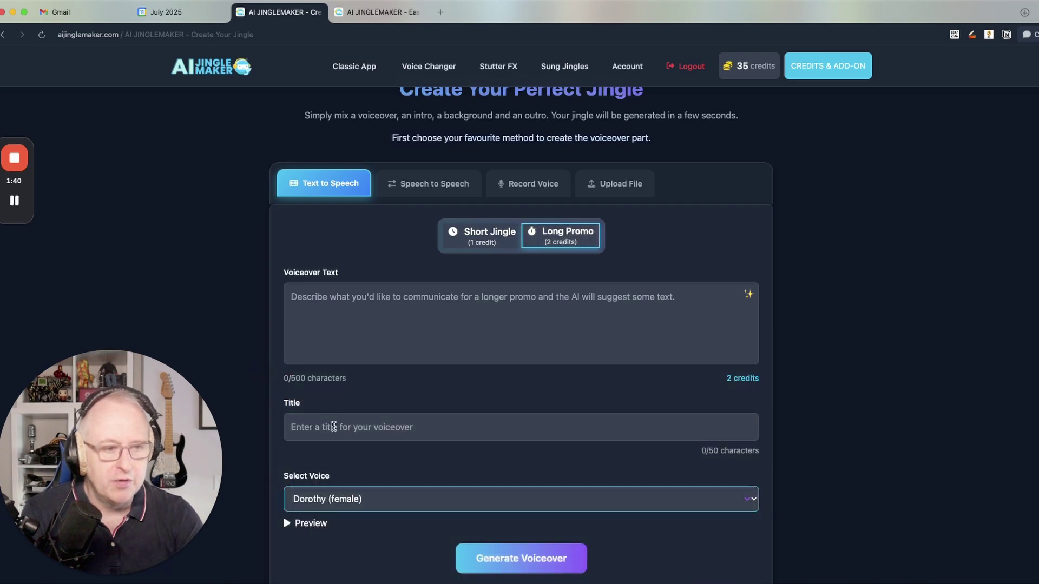
scroll(494, 484, up, 1)
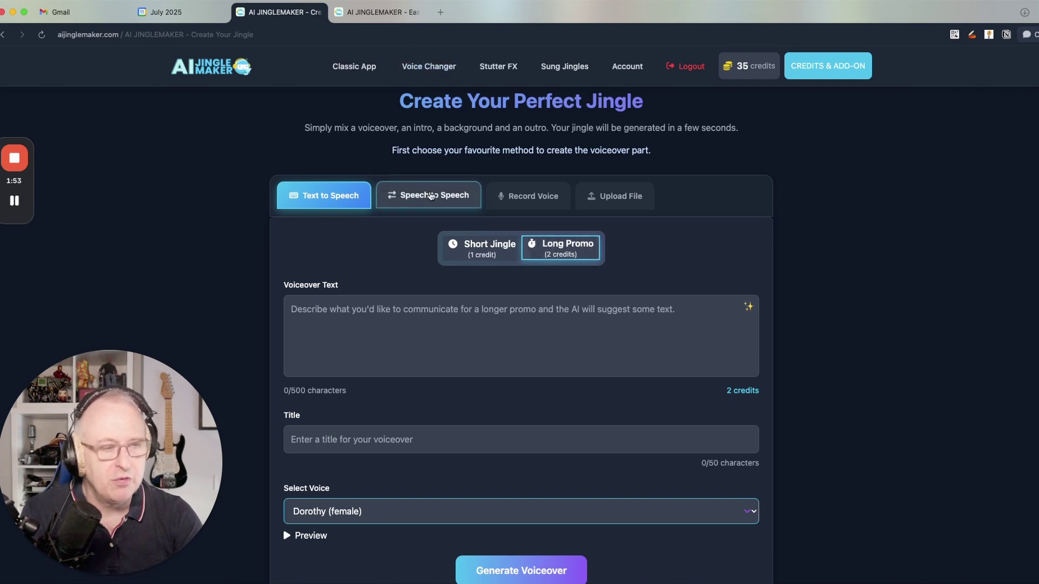
- Show the Speech to Speech option, then the Record Voice option with its 30-second limit
click(432, 195)
scroll(436, 232, down, 1)
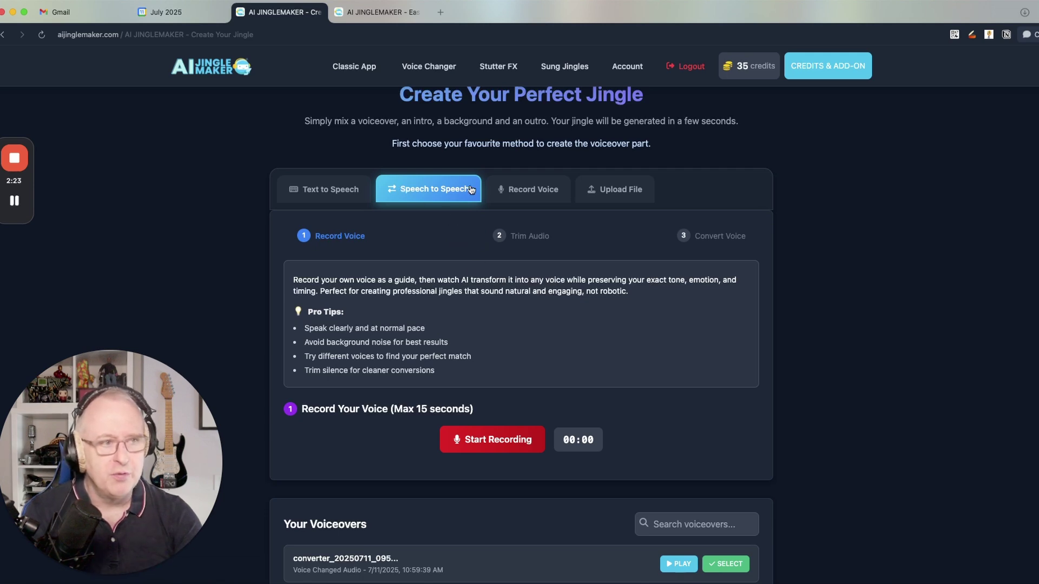
click(501, 189)
- Switch to Upload File to view the MP3 upload limits of 30 seconds and 50MB
scroll(698, 274, down, 1)
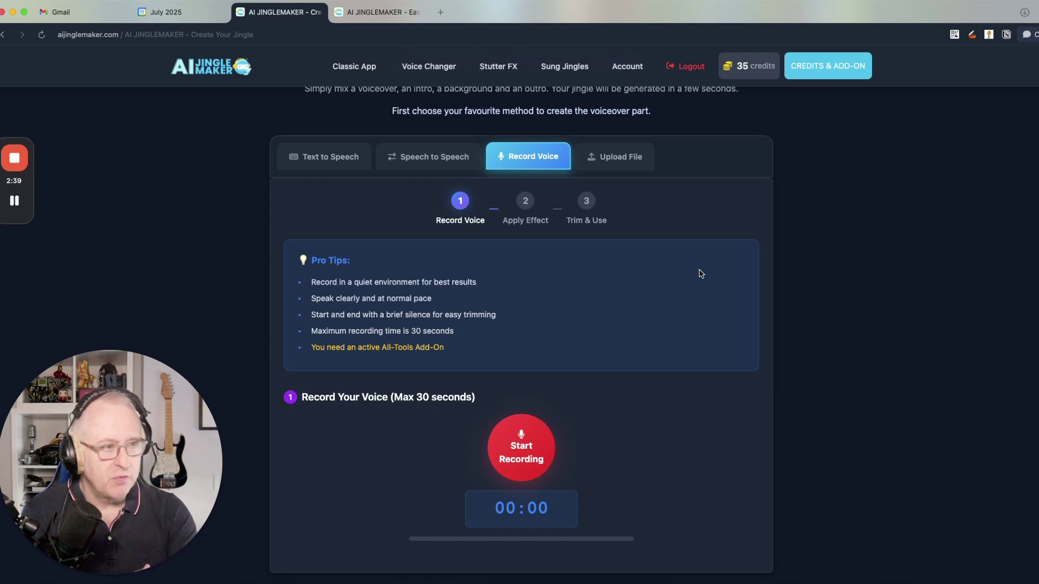
click(615, 157)
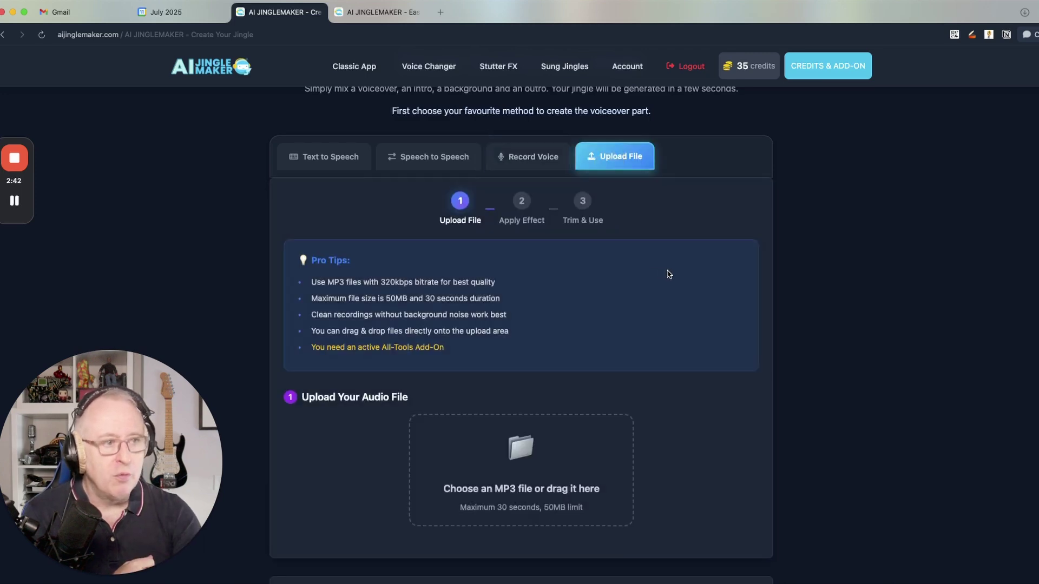
scroll(668, 274, down, 1)
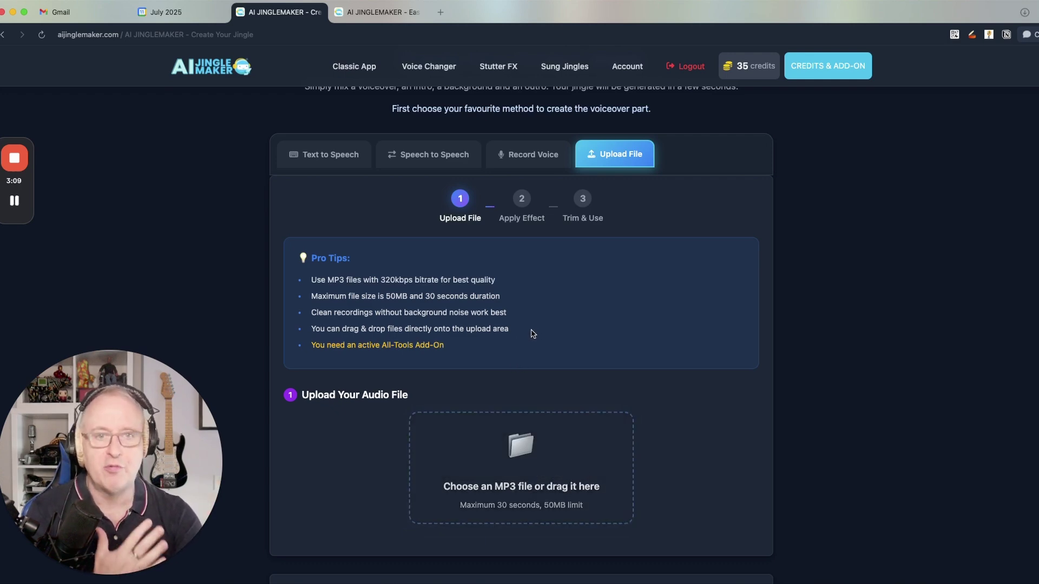
- On Text to Speech, enter 'CMF Radio' and replace it with an AI-suggested 103-character jingle line
click(338, 161)
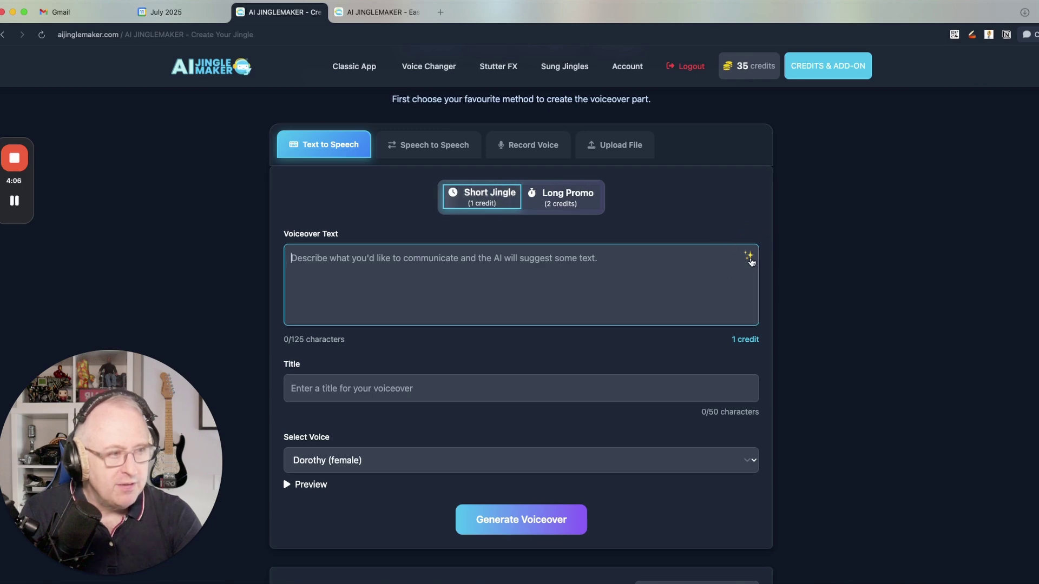
click(737, 264)
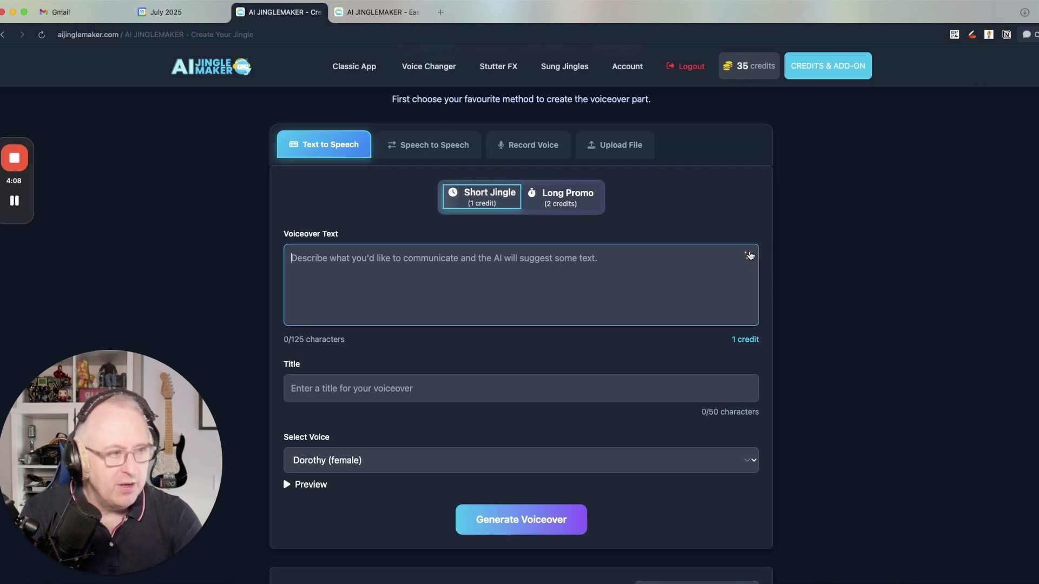
click(733, 257)
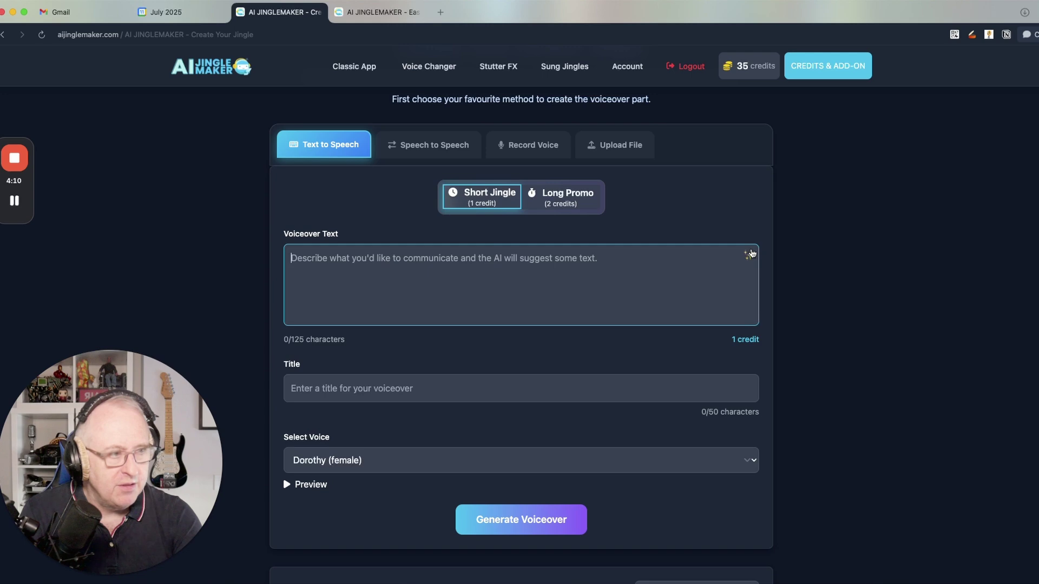
click(600, 257)
text(CMF Radio)
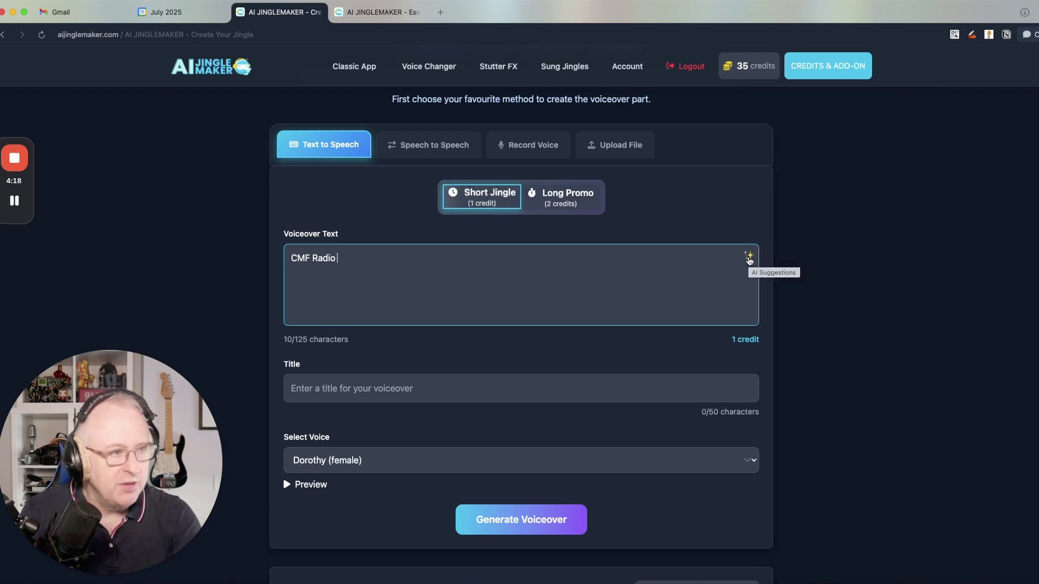
click(749, 258)
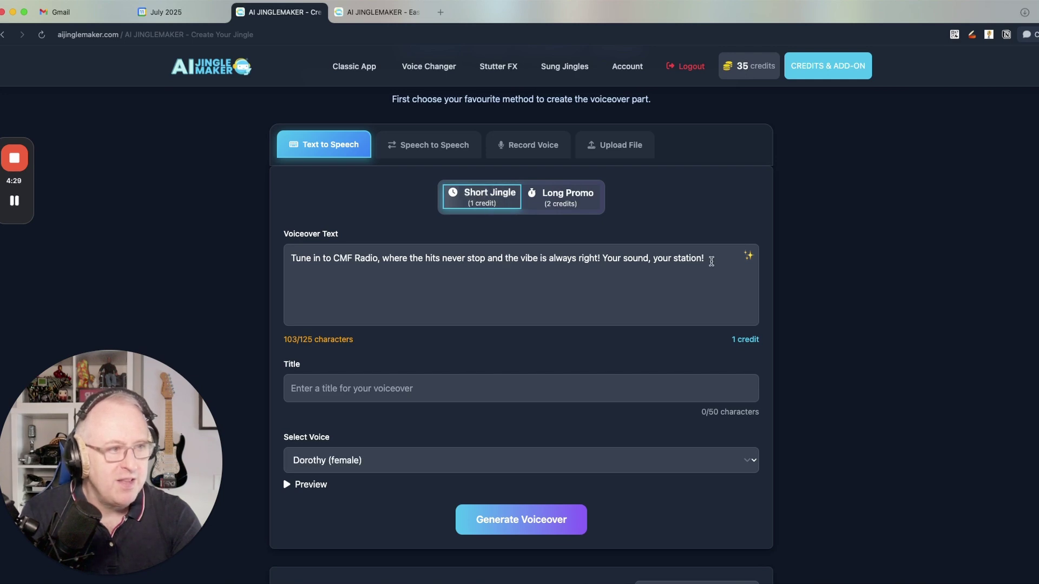
- Title the voiceover 'DemoTest', choose Fred (male), and preview then stop his voice
click(320, 386)
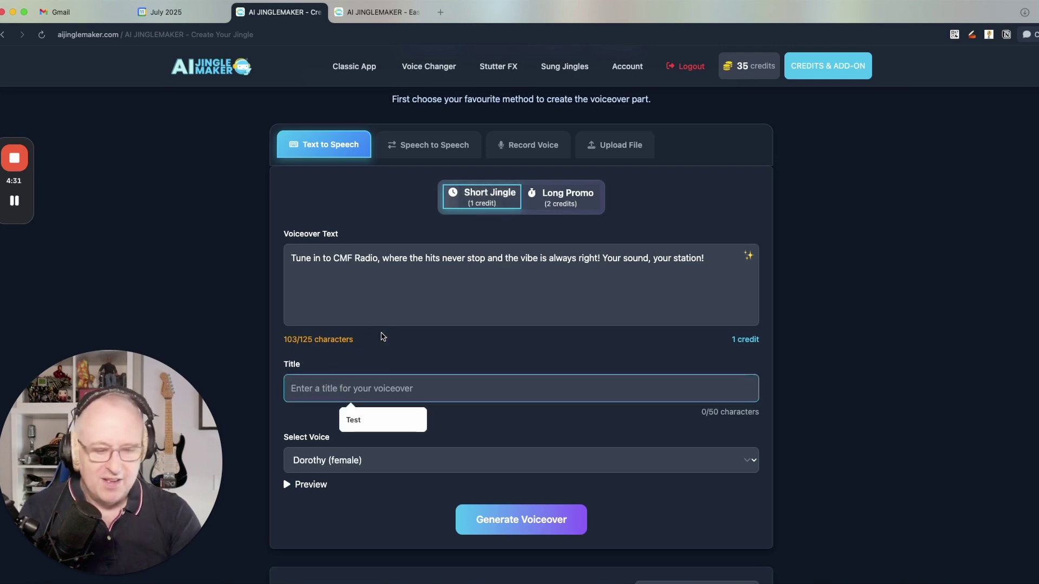
text(Demo)
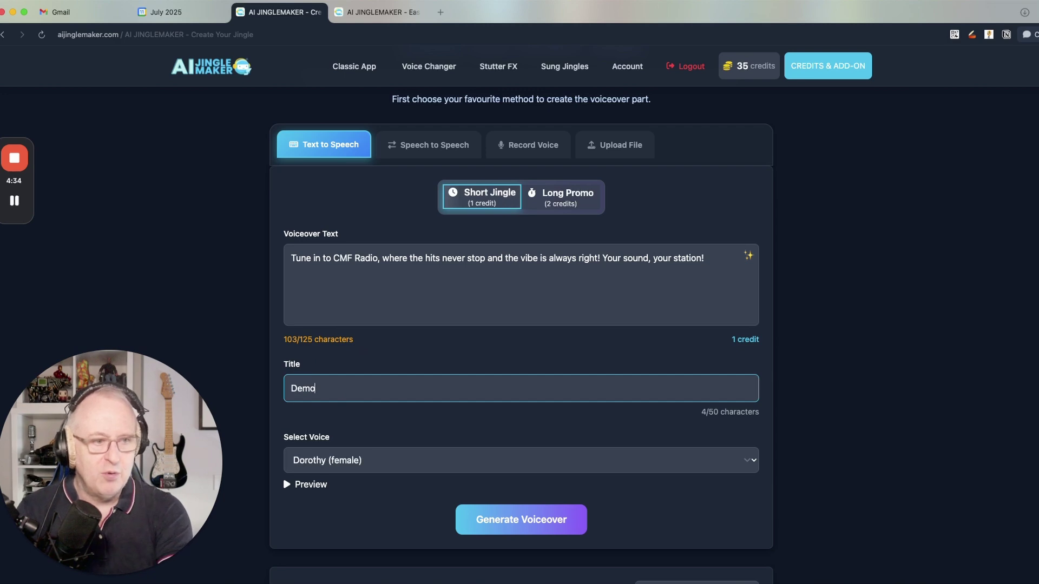
text(Test)
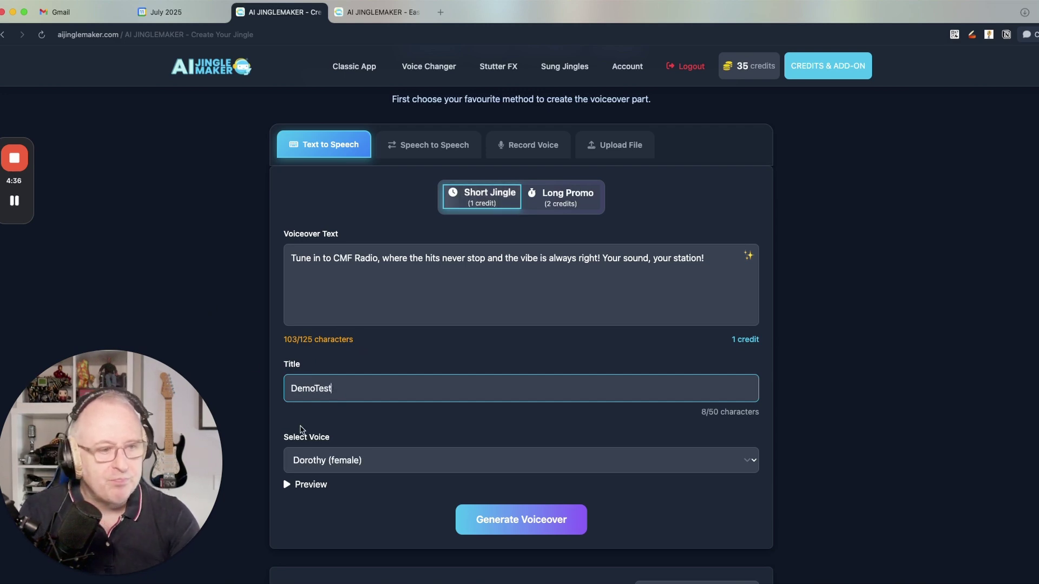
click(334, 460)
scroll(334, 461, down, 2)
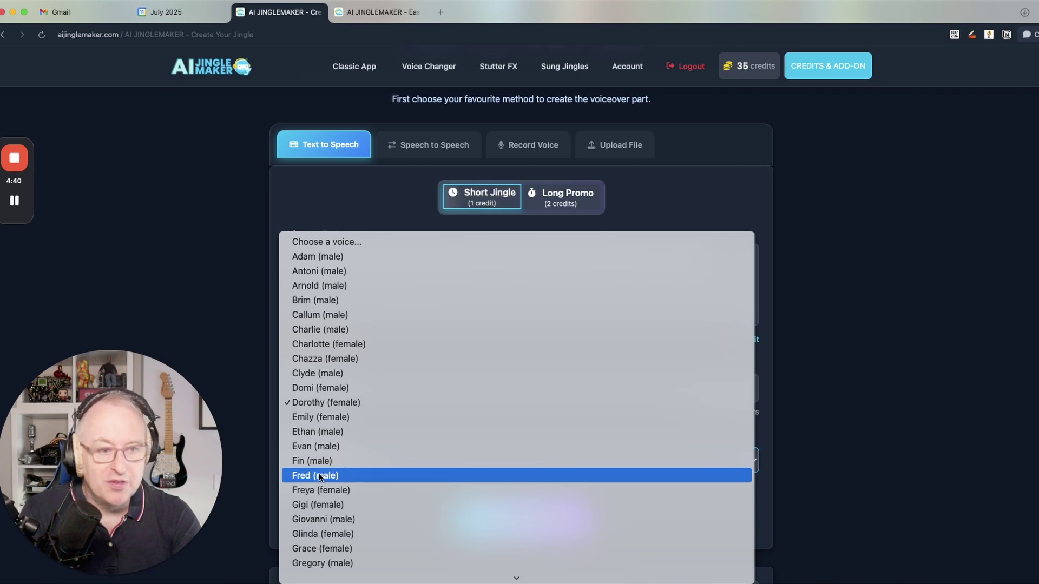
click(317, 476)
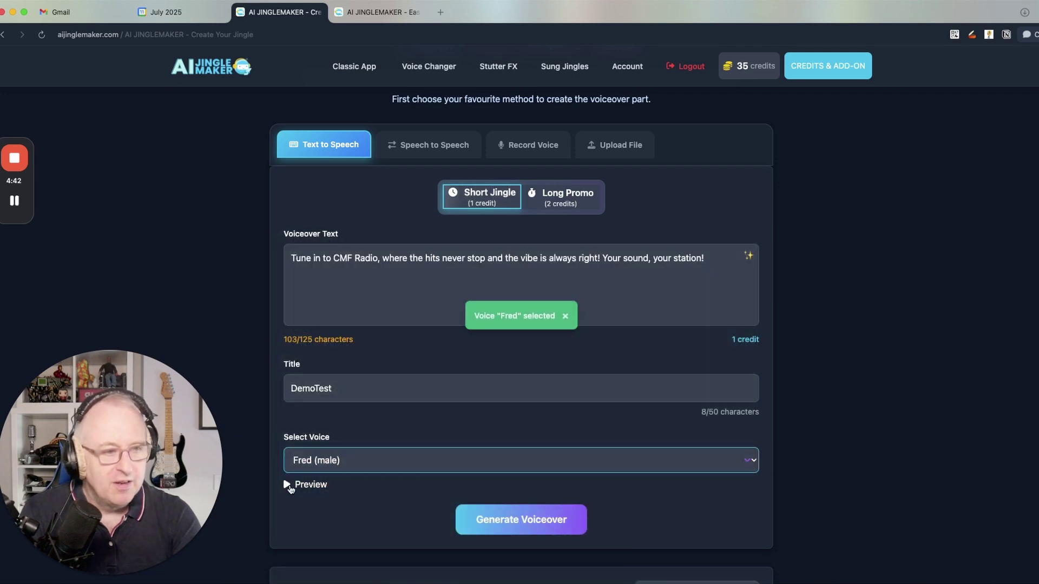
click(291, 485)
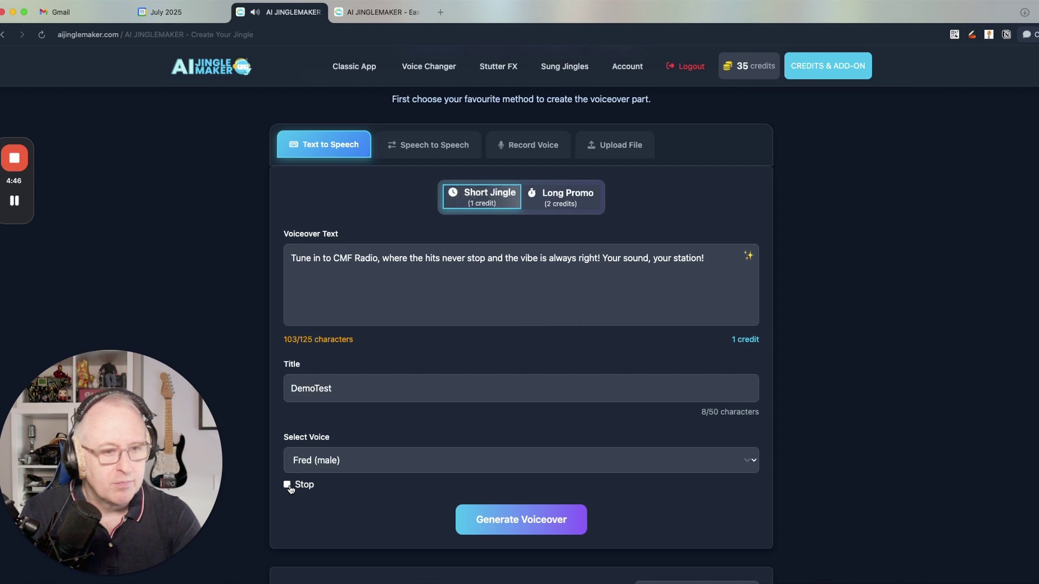
click(289, 484)
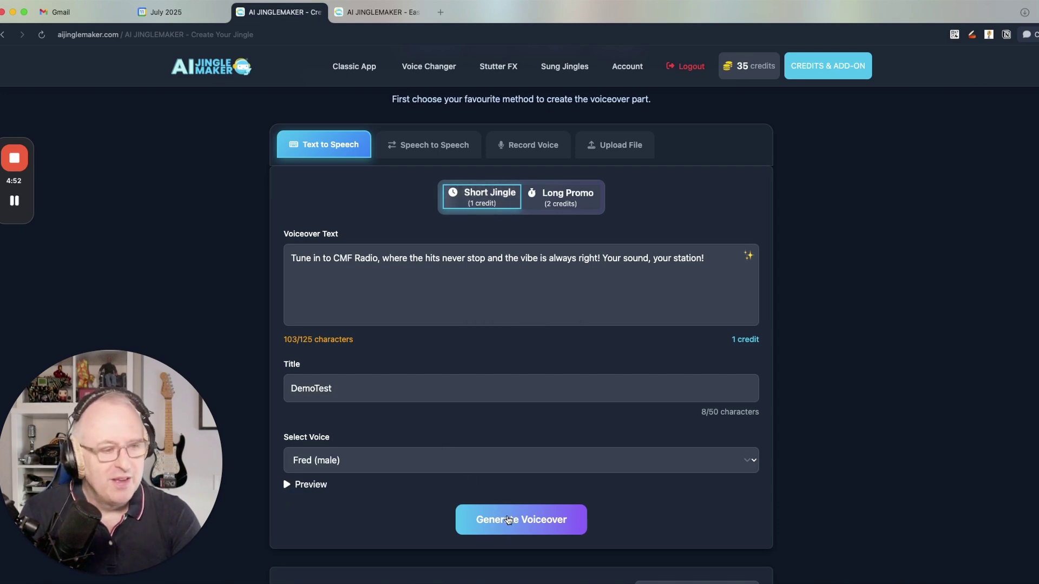
scroll(514, 521, down, 1)
- Generate the DemoTest voiceover with Fred and find it atop Your Voiceovers
click(514, 507)
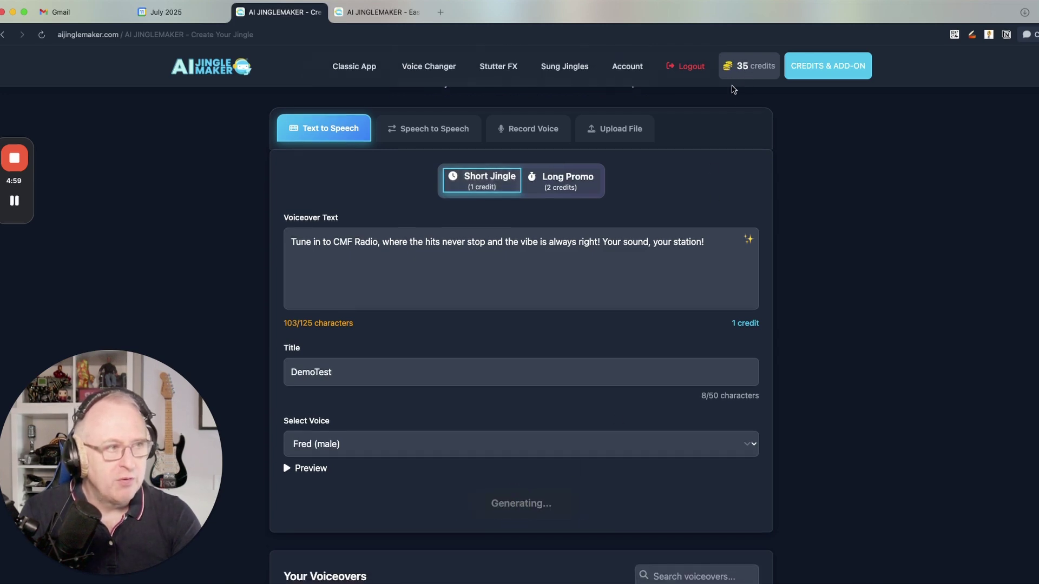
scroll(647, 211, down, 5)
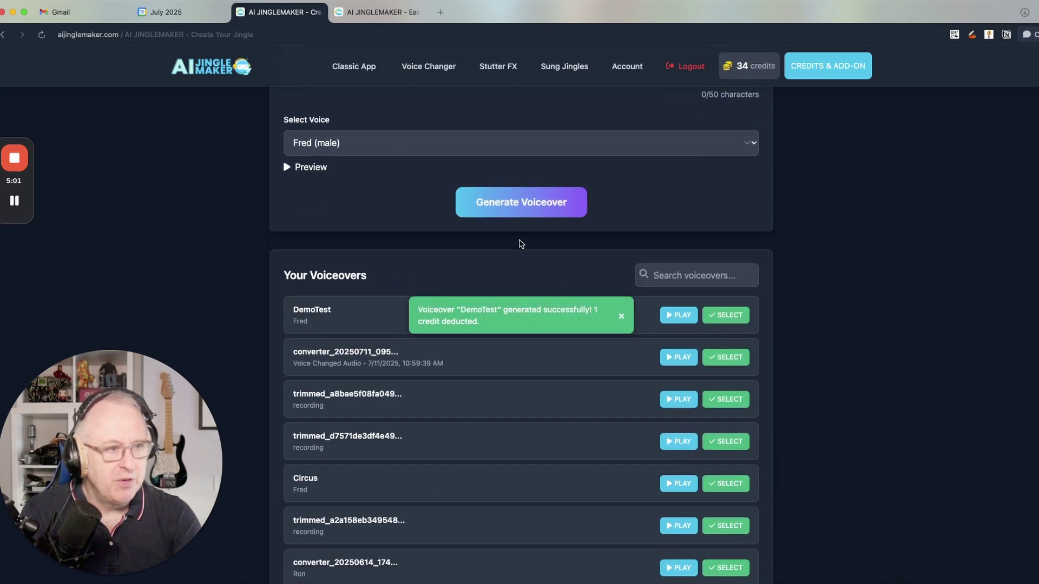
click(292, 293)
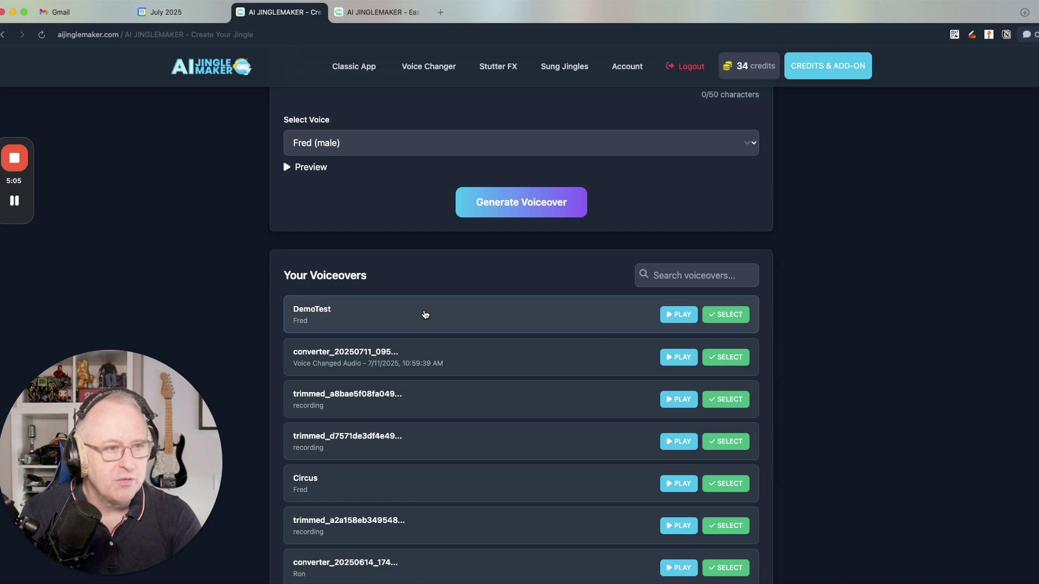
scroll(431, 341, down, 5)
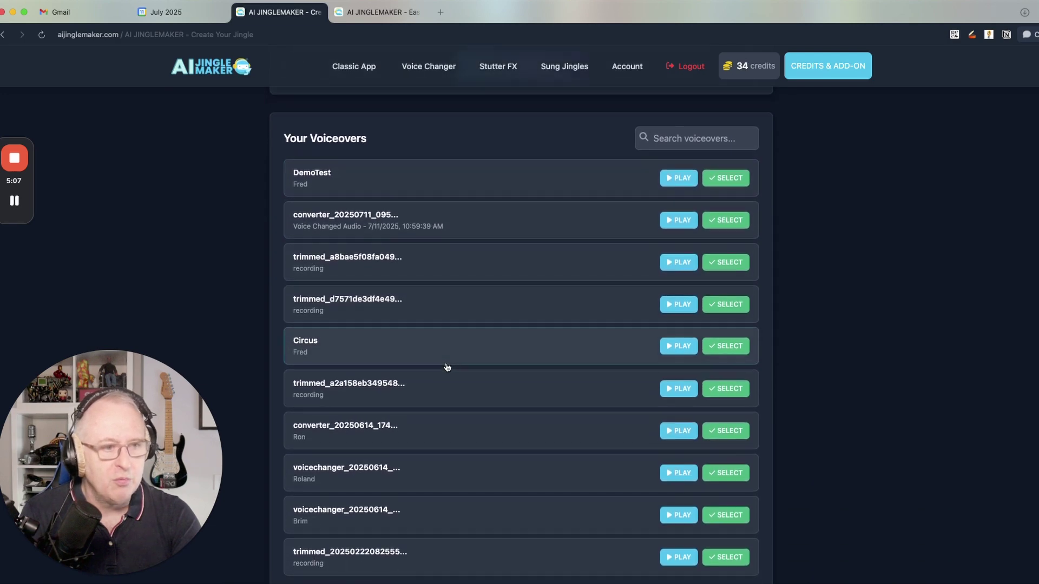
scroll(447, 368, down, 3)
scroll(446, 367, up, 6)
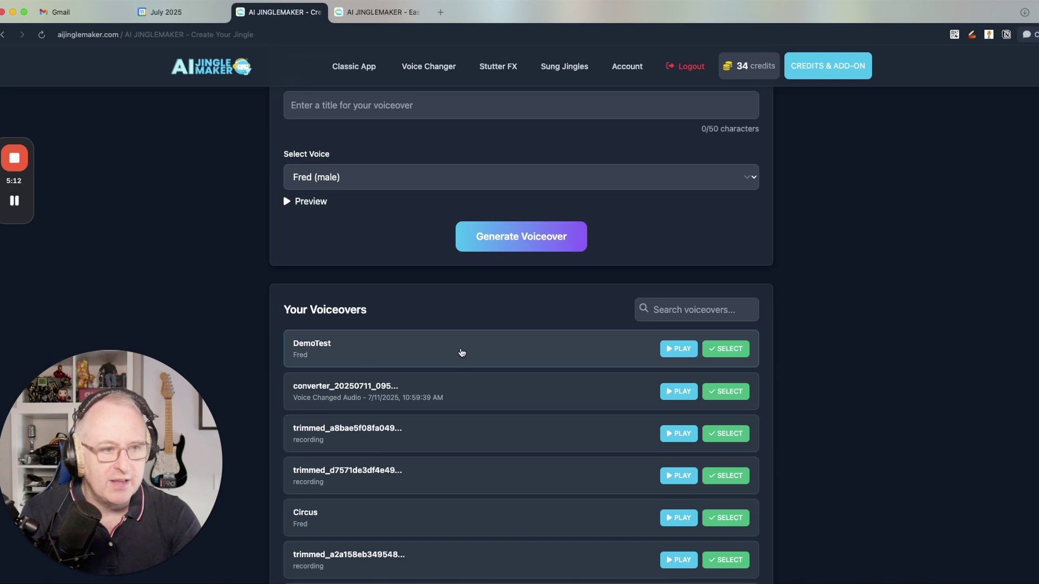
- Select then deselect DemoTest, listen to Circus, and set Circus as the voiceover
click(731, 352)
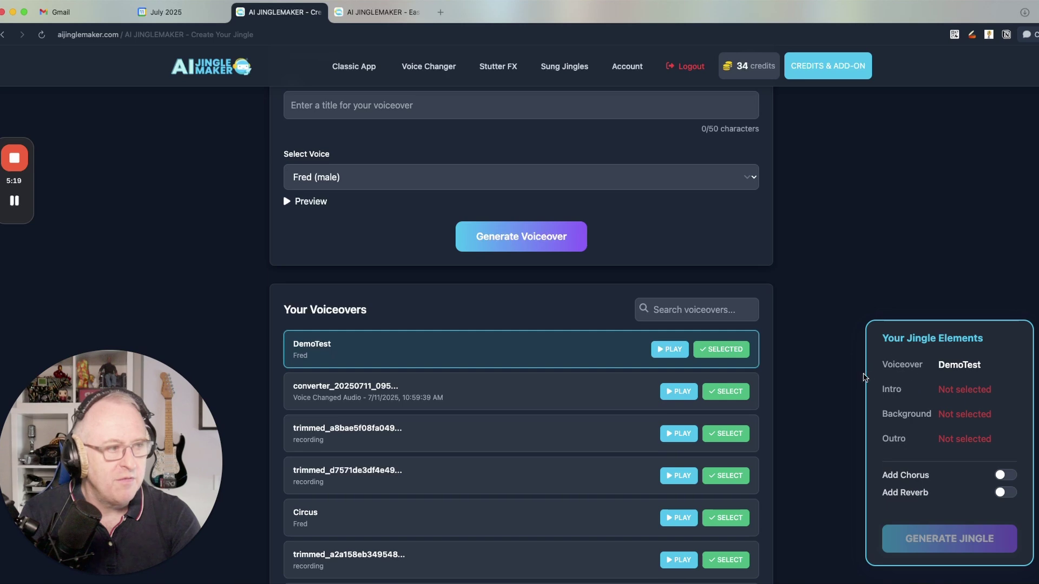
scroll(863, 377, down, 3)
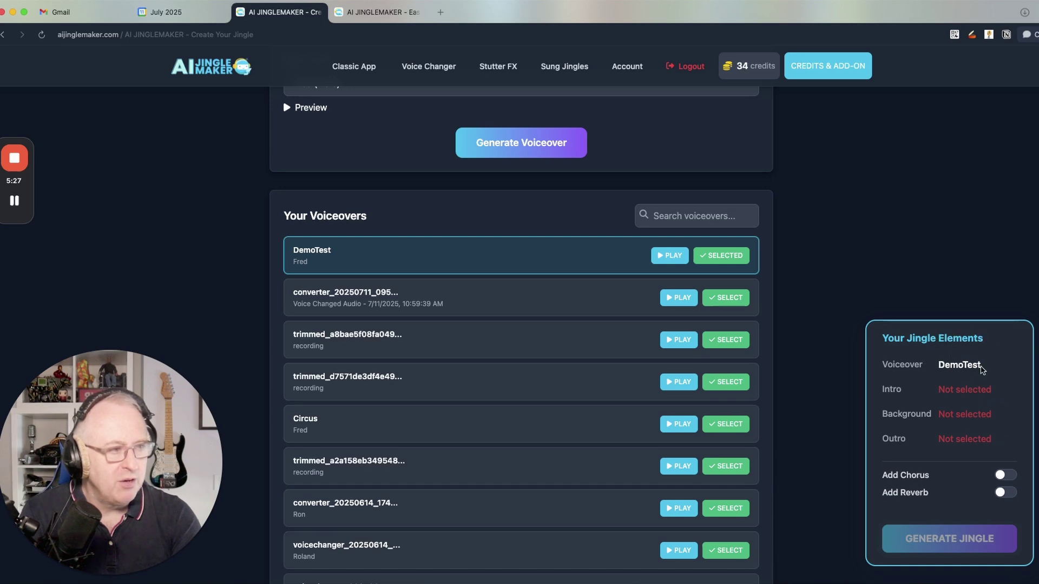
drag(983, 365, 934, 370)
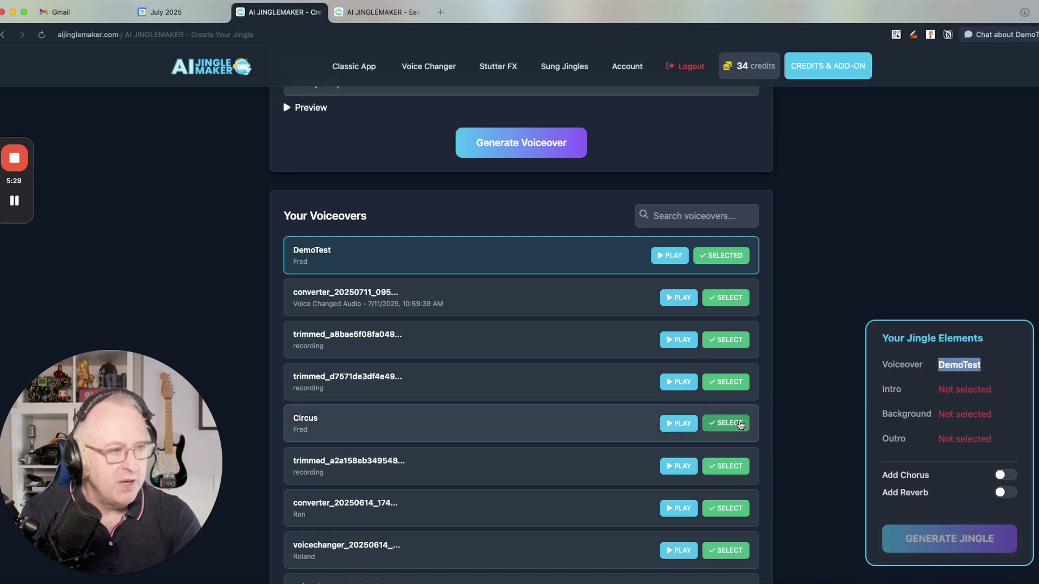
click(721, 257)
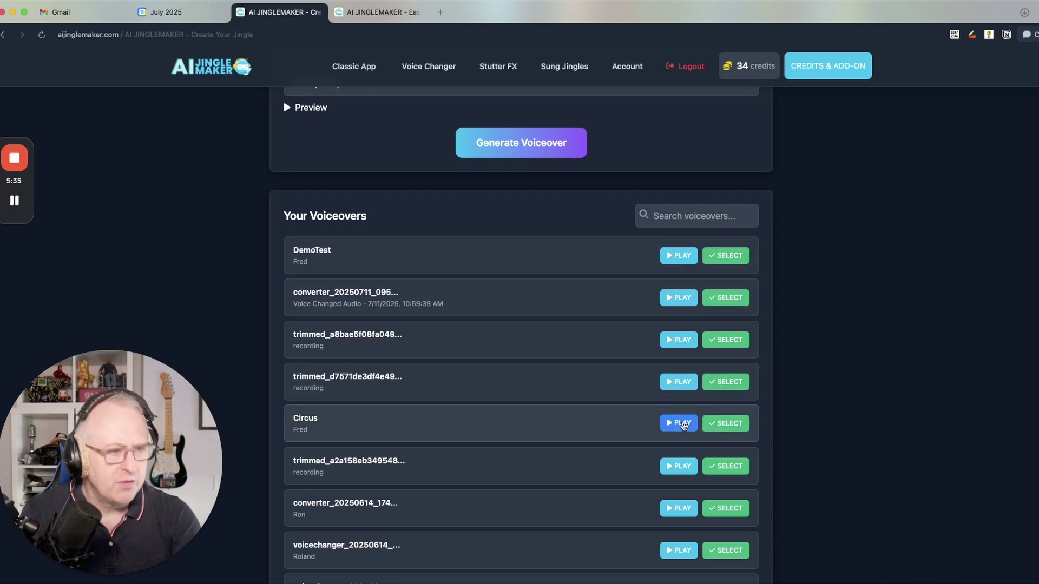
click(680, 426)
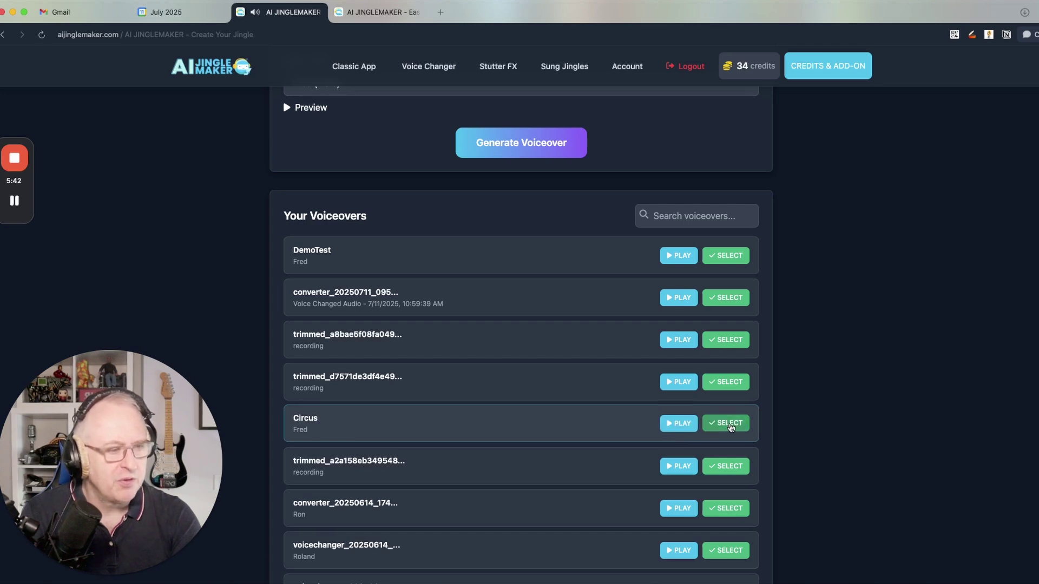
click(728, 424)
- Search the intro tracks for 'love'
scroll(771, 425, down, 5)
scroll(768, 425, down, 6)
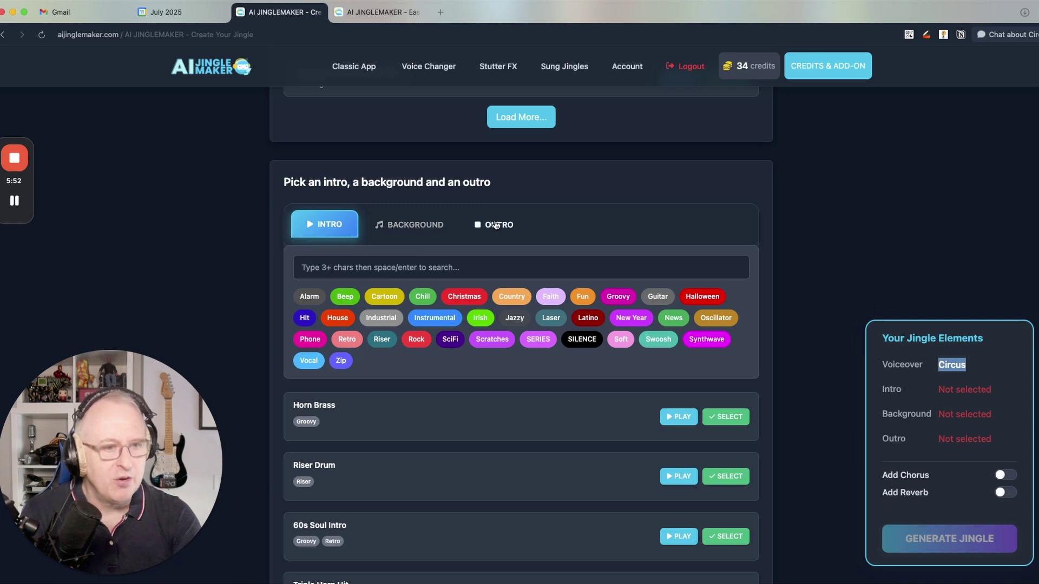
scroll(385, 256, down, 1)
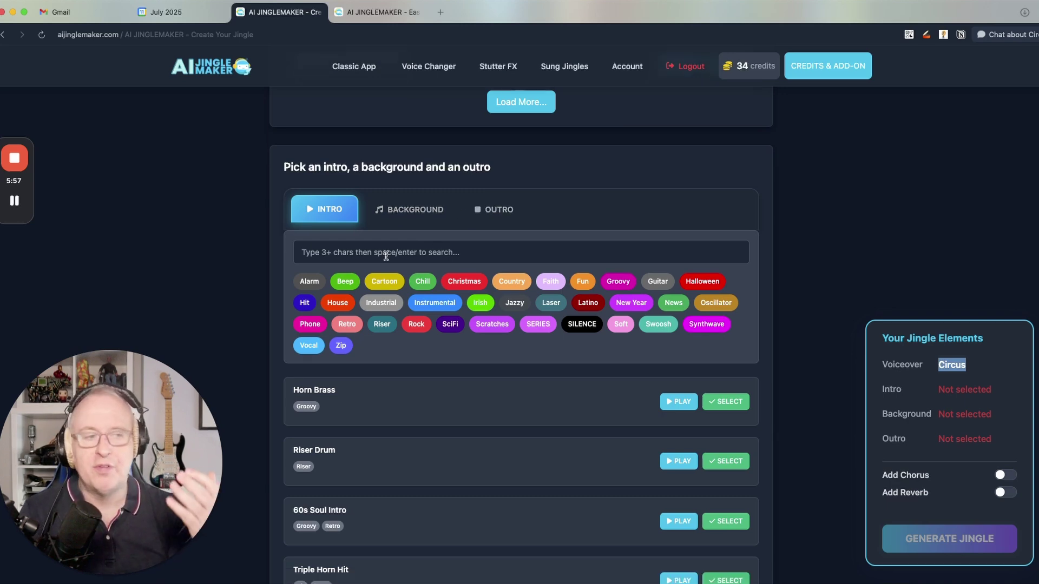
click(386, 256)
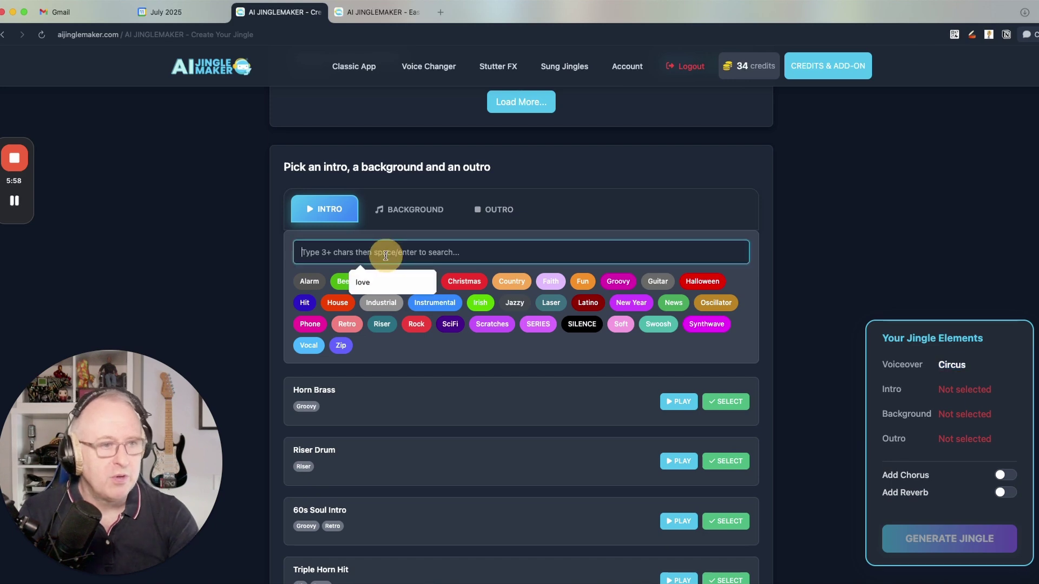
click(370, 281)
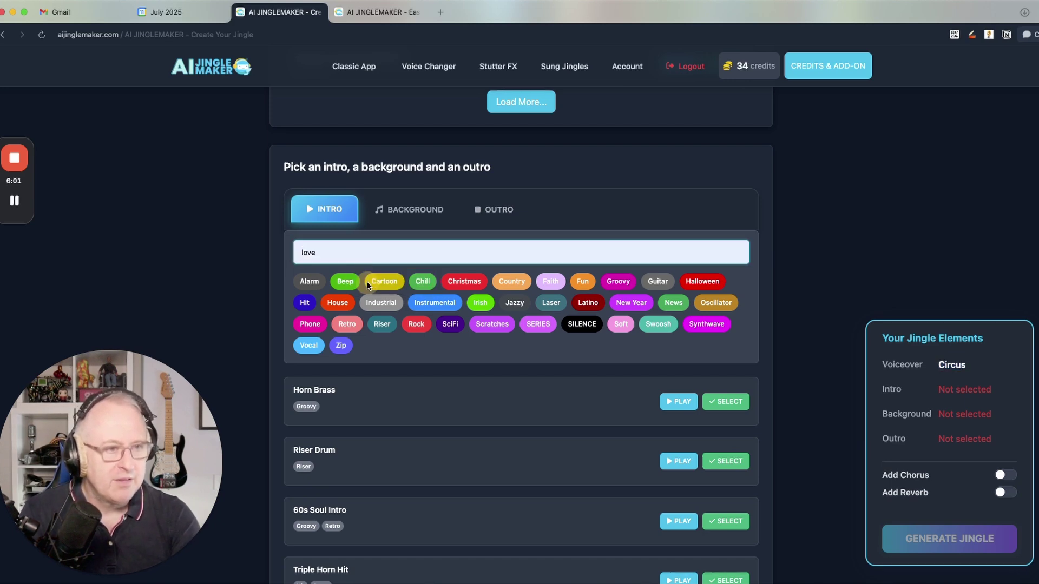
key(Return)
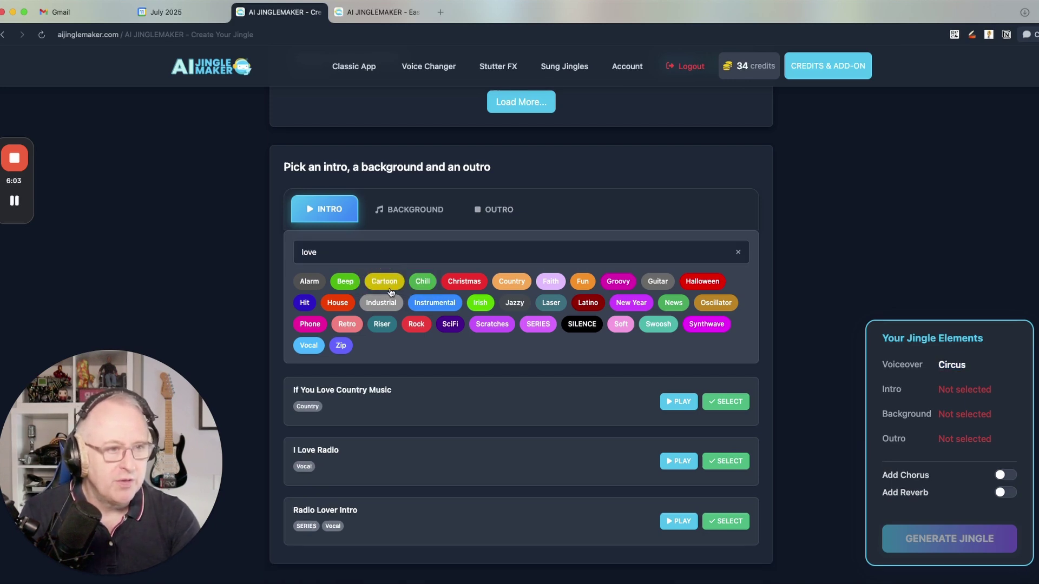
- Clear the search and filter intros to the Scratches tag
click(738, 252)
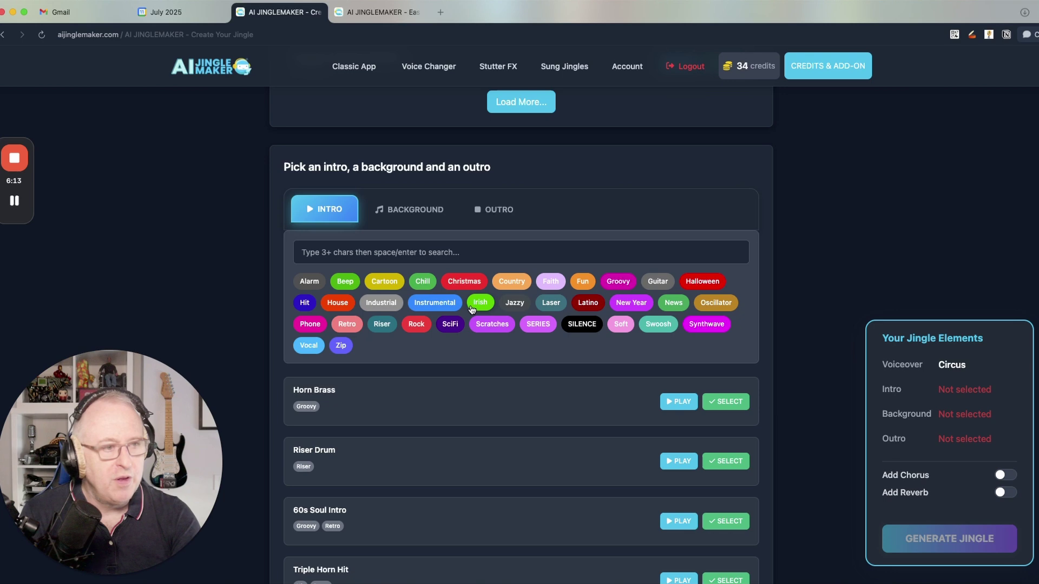
click(493, 324)
scroll(432, 386, down, 3)
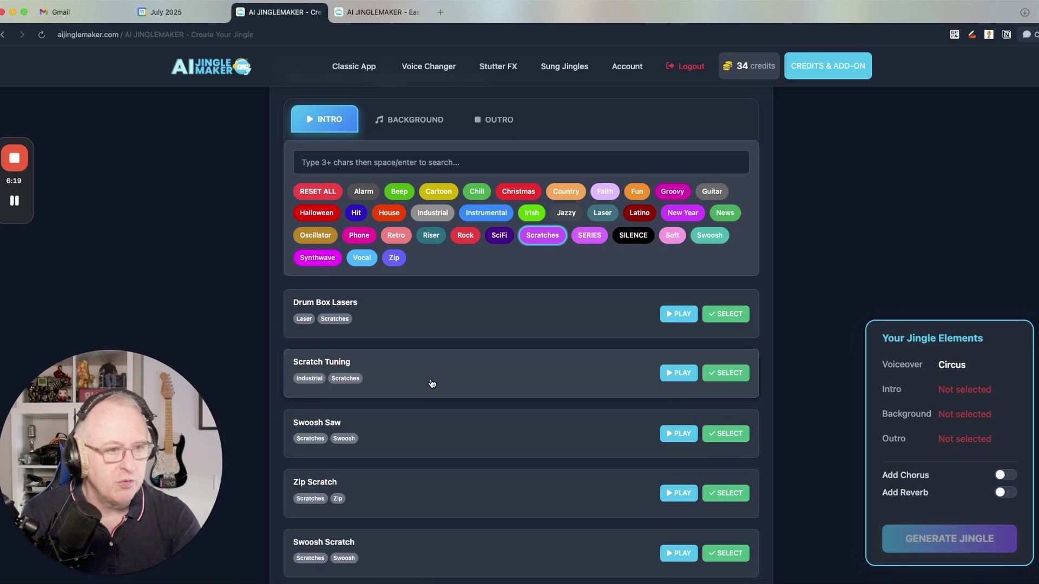
scroll(431, 384, up, 1)
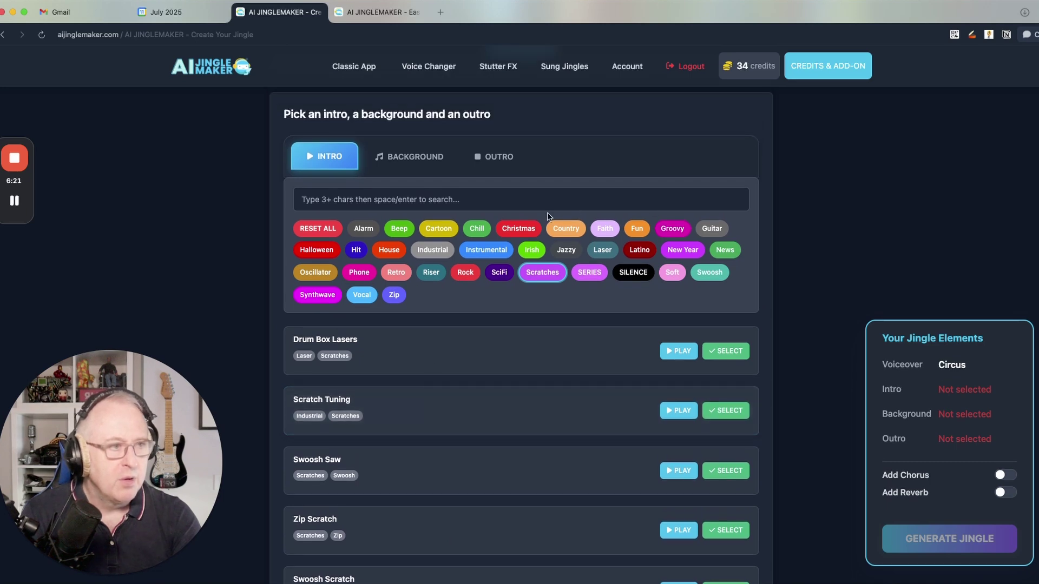
- Remove the Scratches filter, then choose Horn Brass intro, Circus March background and Merry Horns outro
click(336, 228)
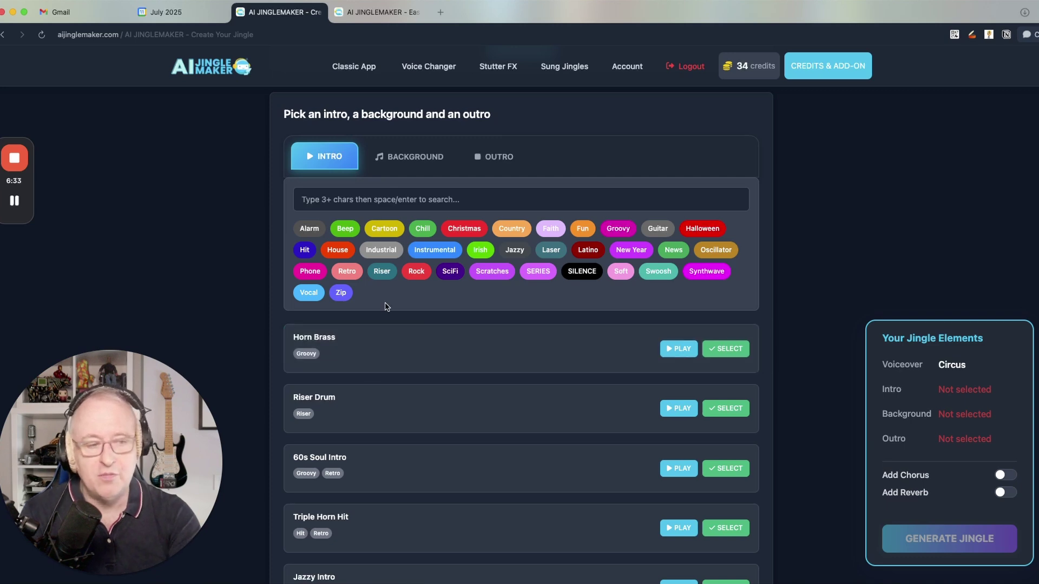
click(728, 349)
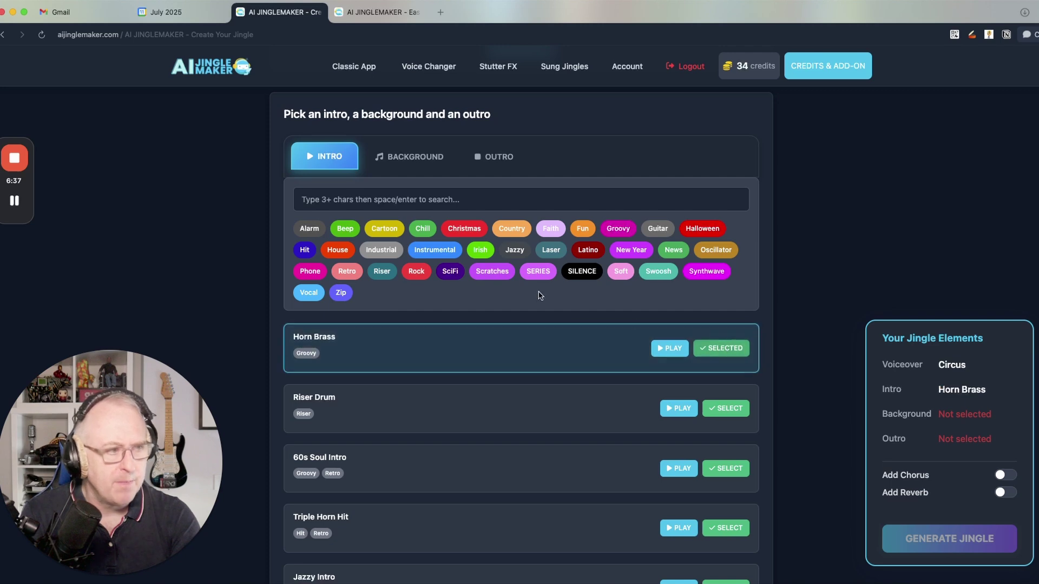
click(403, 162)
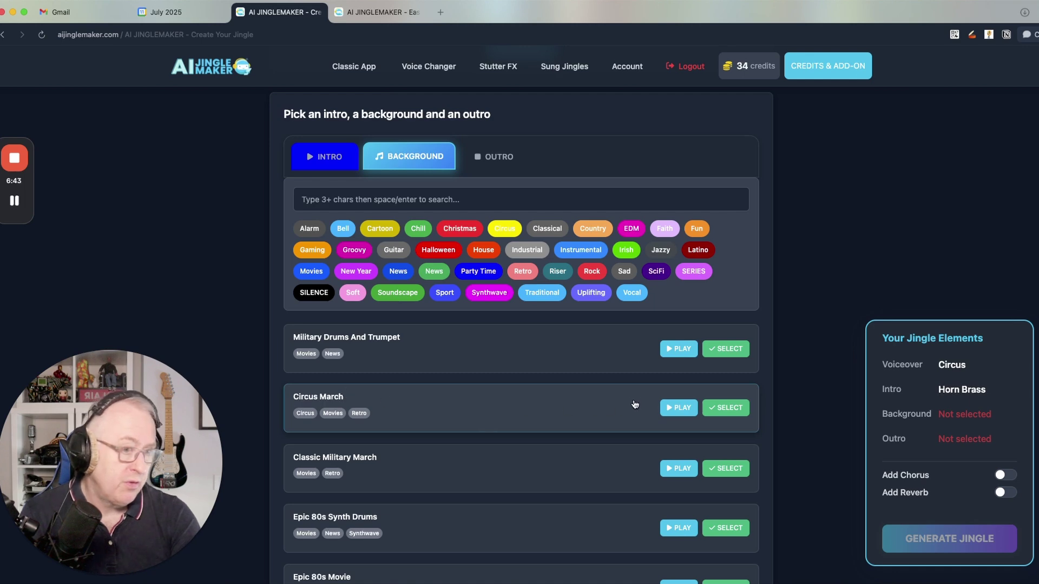
click(729, 411)
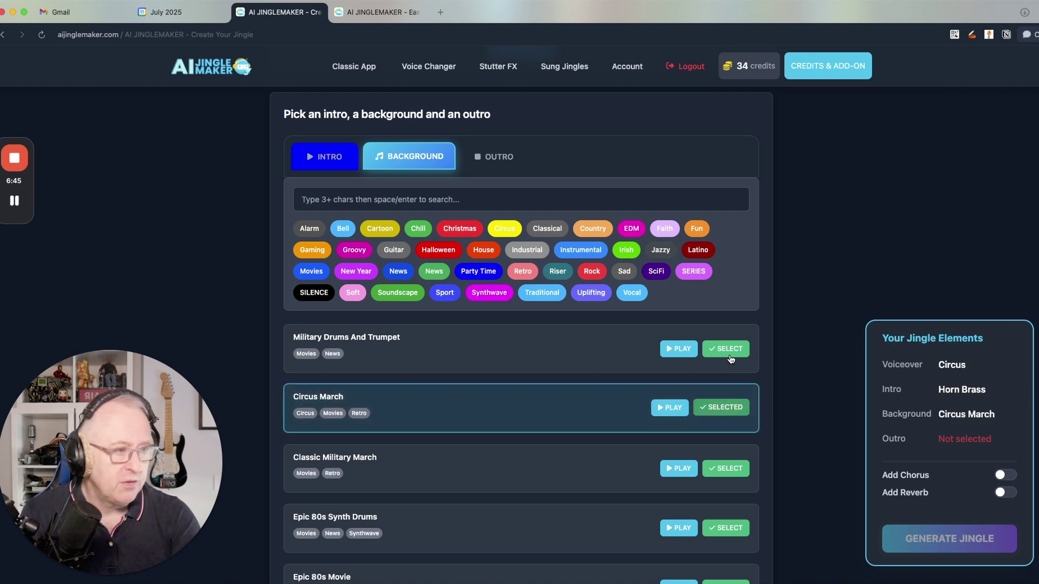
click(488, 160)
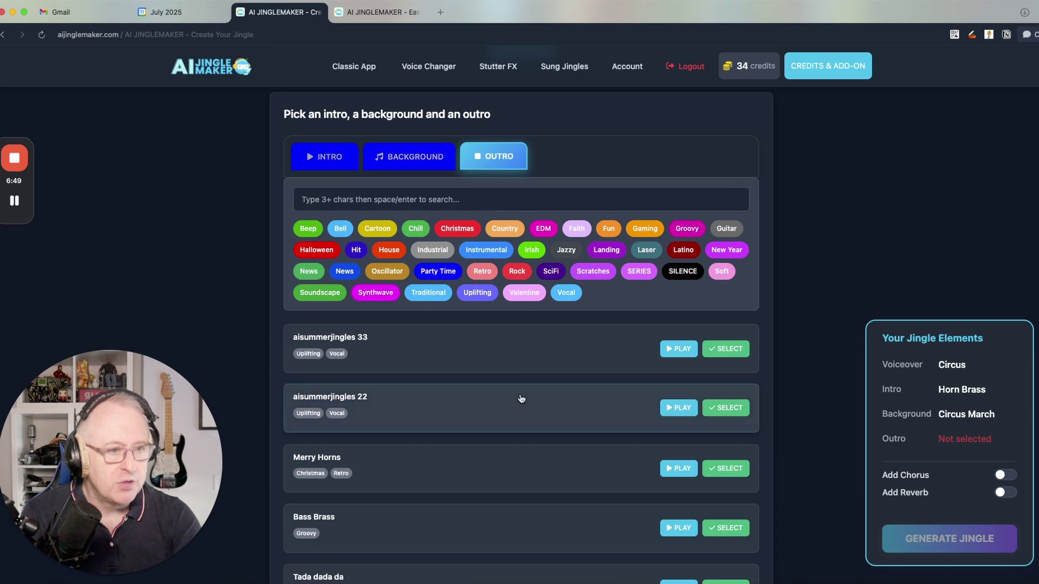
click(738, 471)
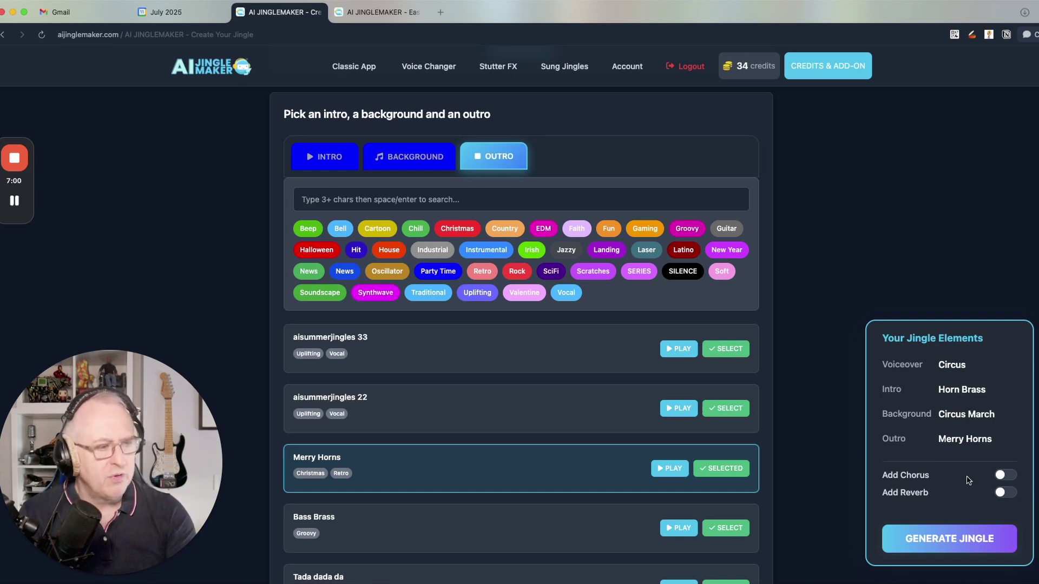
- Generate the jingle from Circus, Horn Brass, Circus March and Merry Horns, then play it
click(943, 542)
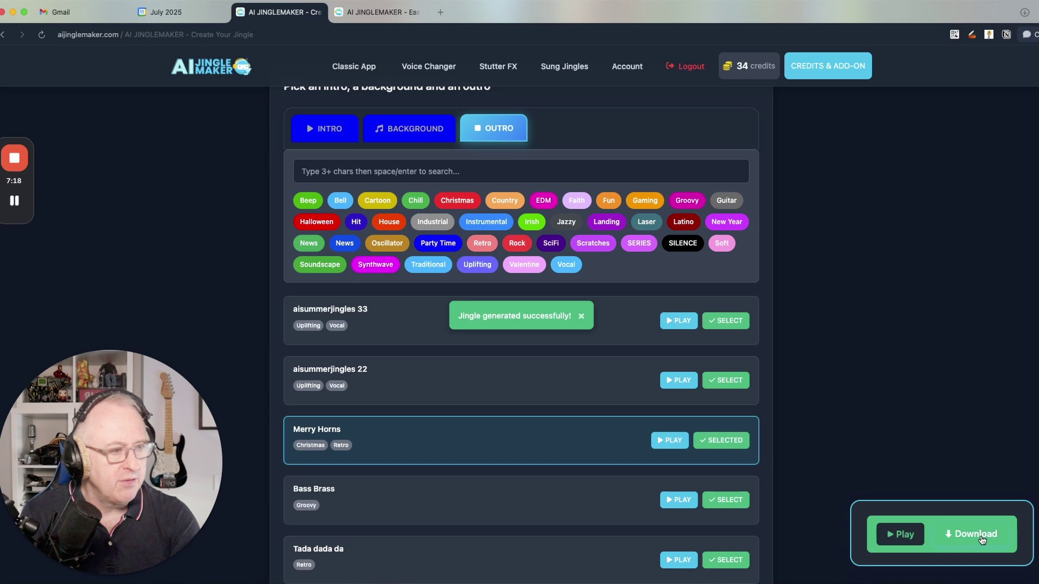
scroll(920, 481, down, 1)
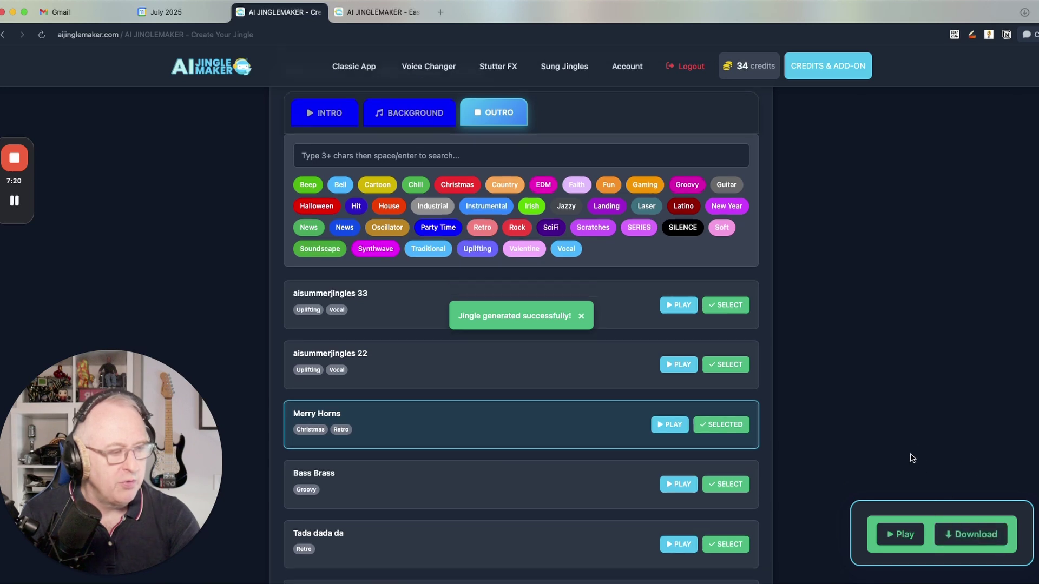
click(903, 536)
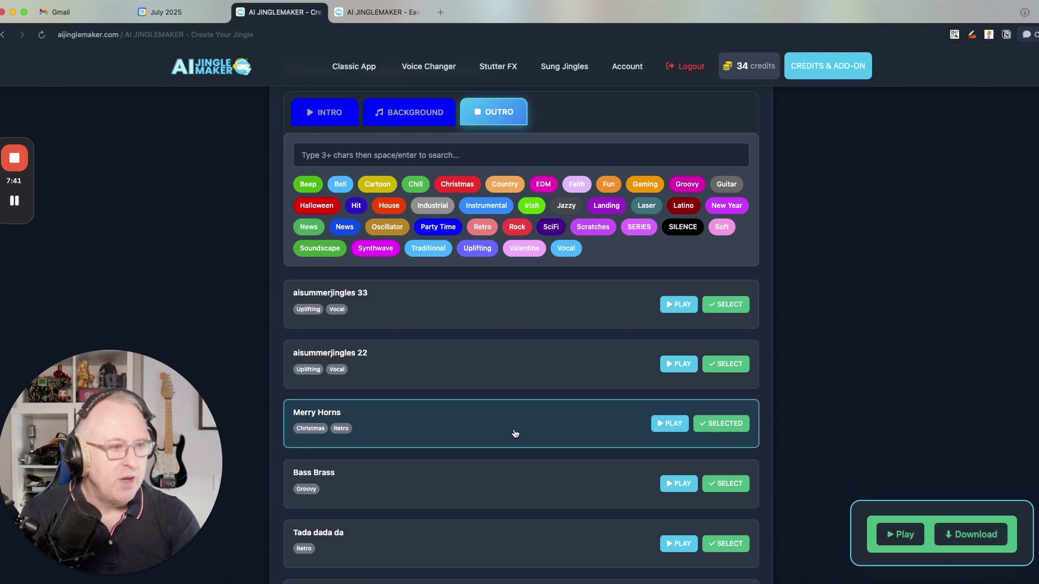
- Deselect Merry Horns, preview Bass Brass, and select Bass Brass as the outro
scroll(516, 453, up, 1)
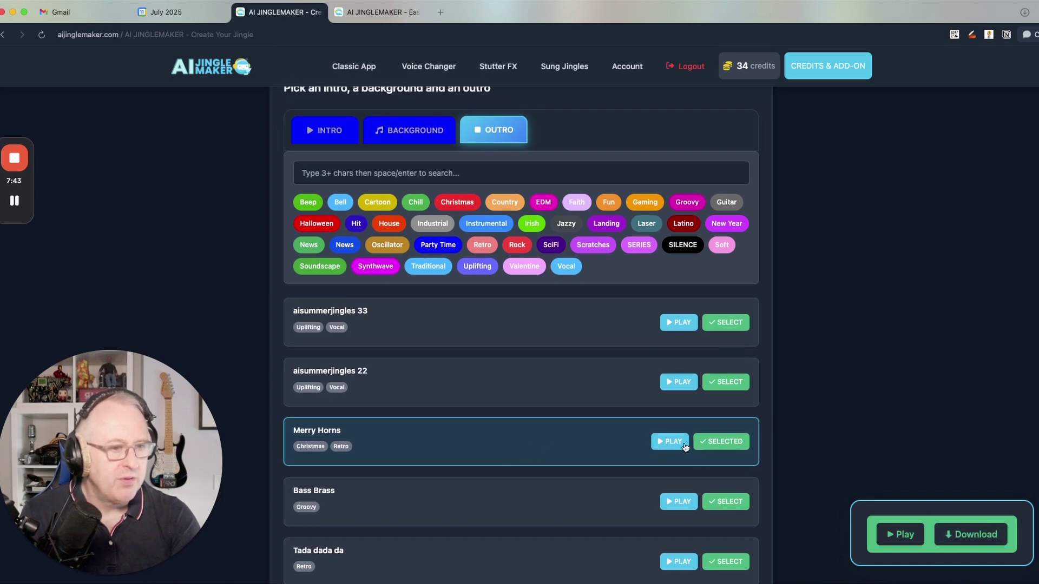
click(728, 443)
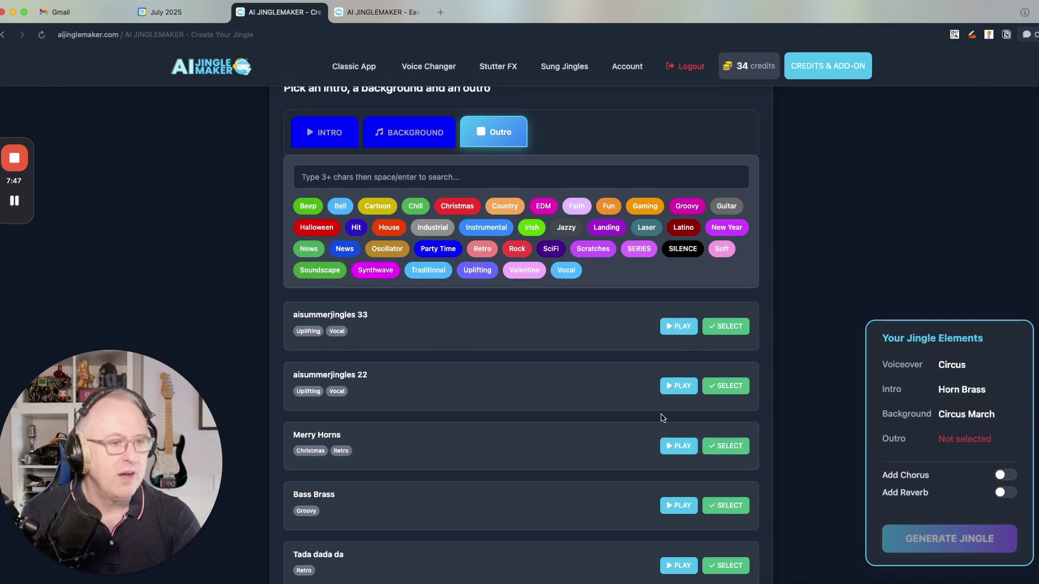
scroll(658, 415, down, 1)
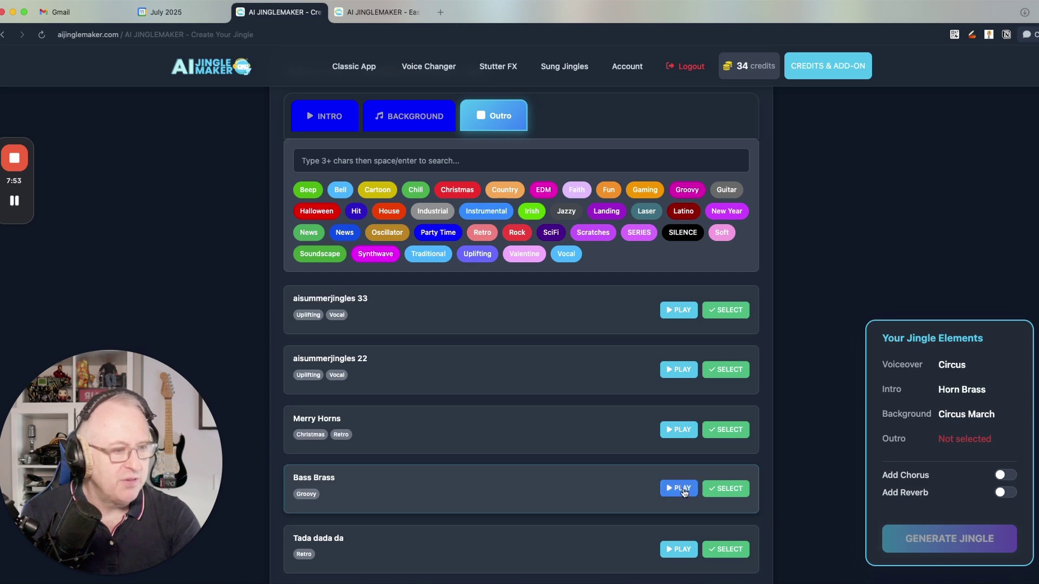
click(680, 493)
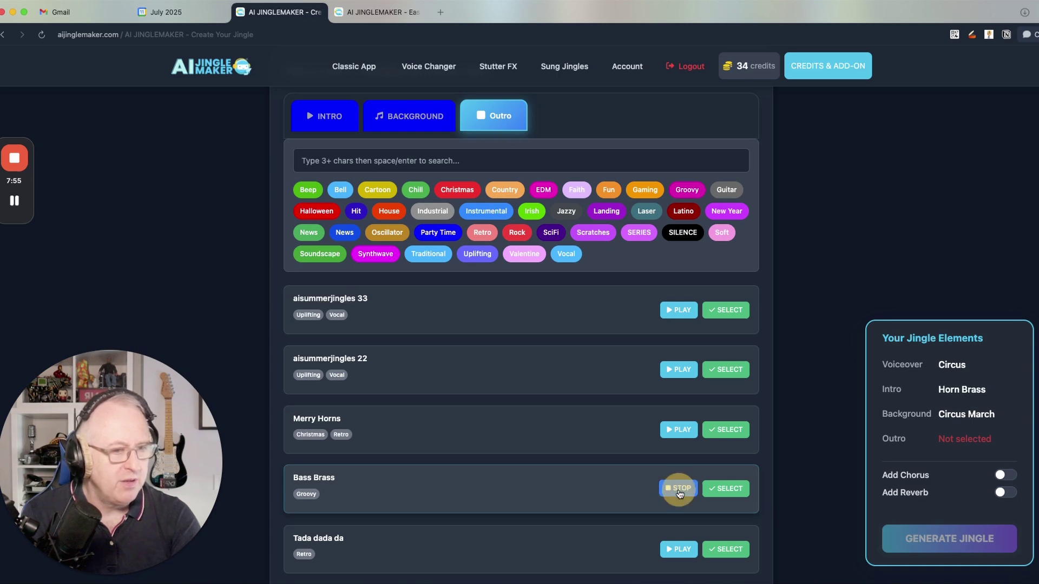
click(730, 490)
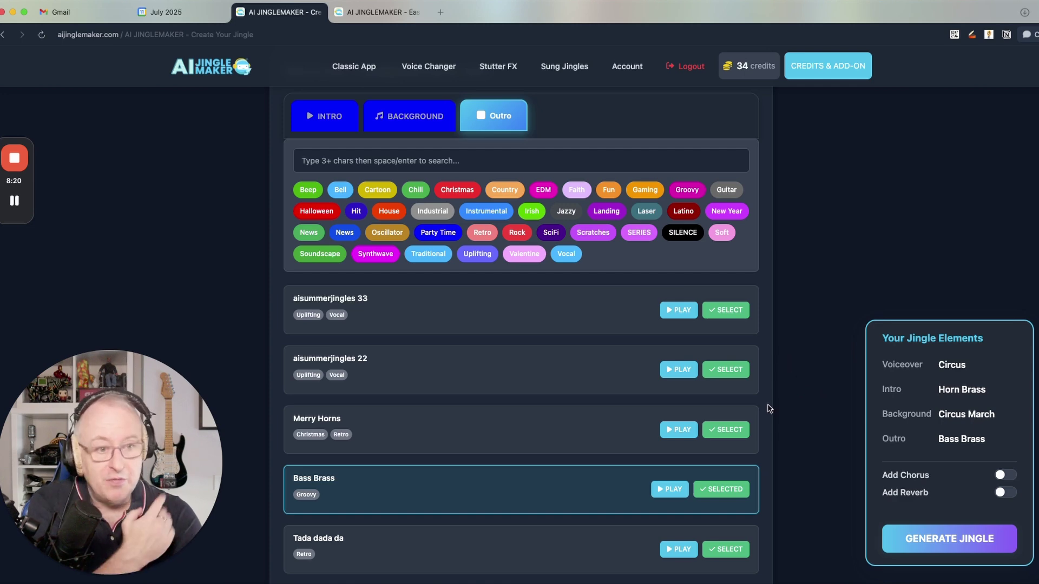
- Replace the Circus voiceover with DemoTest in Your Voiceovers
scroll(766, 405, up, 8)
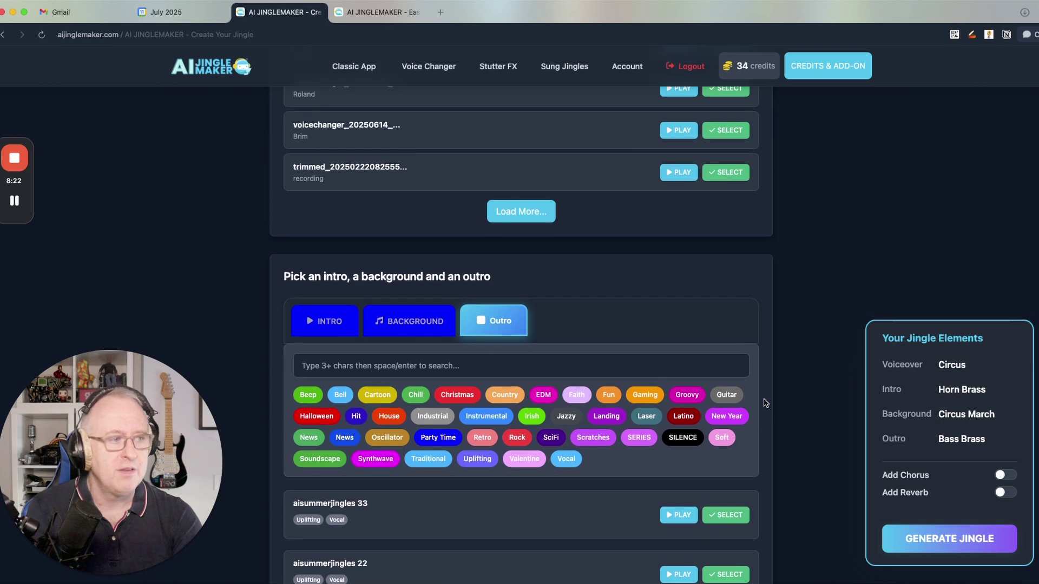
scroll(766, 401, up, 4)
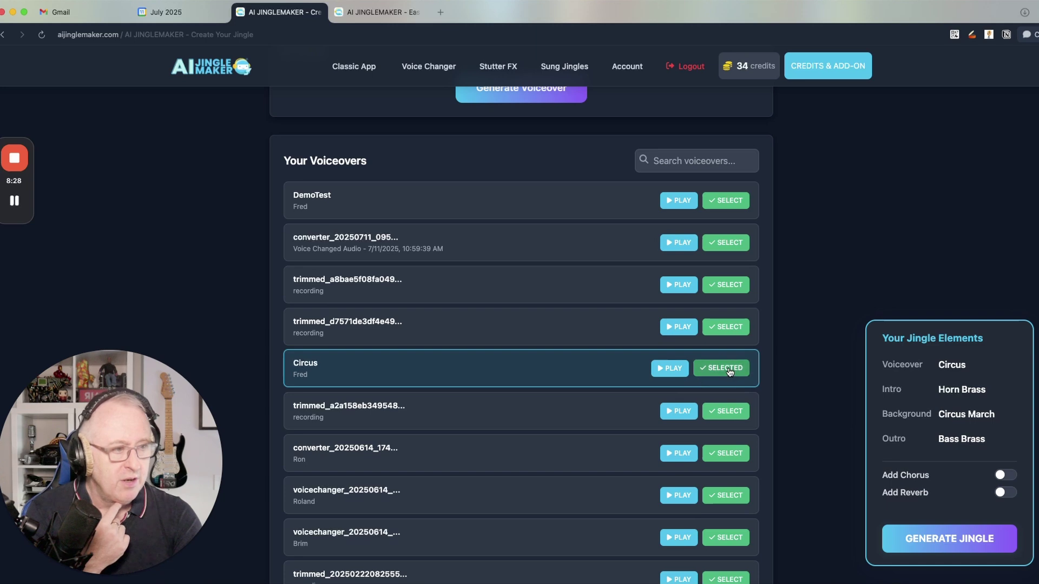
click(728, 371)
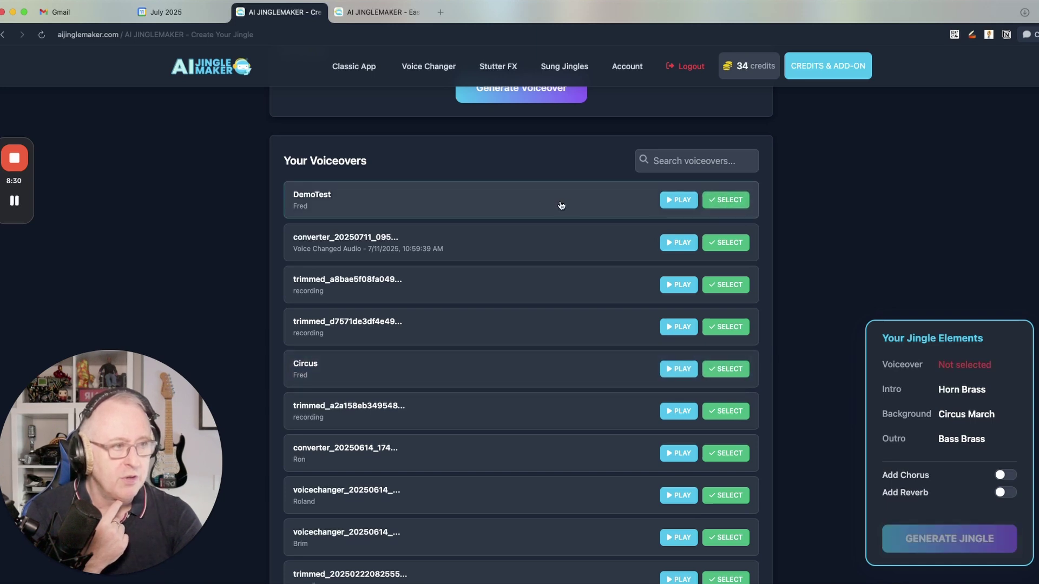
click(723, 200)
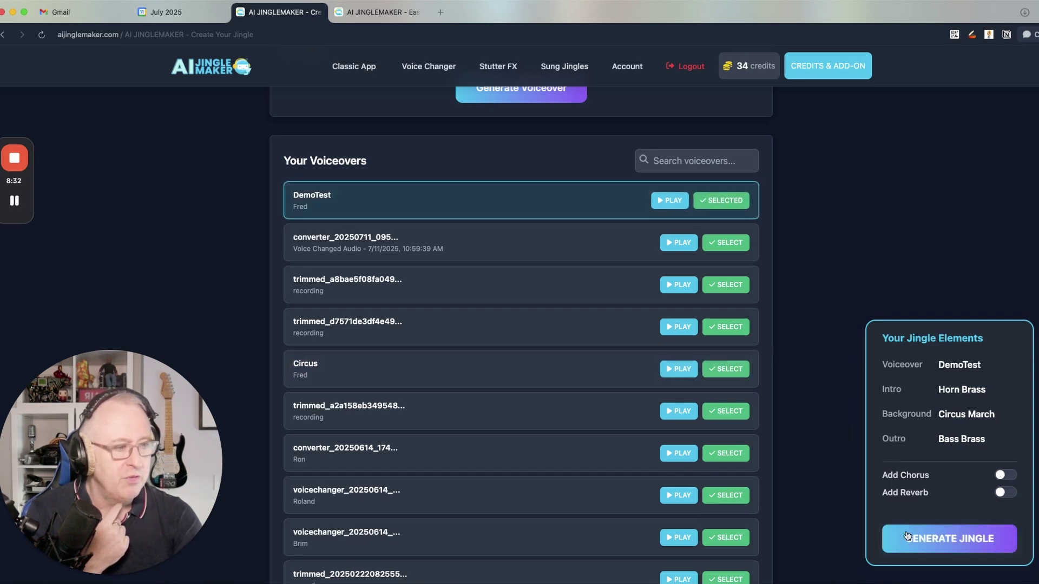
- Select Tada dada da as the outro in place of Bass Brass
scroll(763, 454, down, 15)
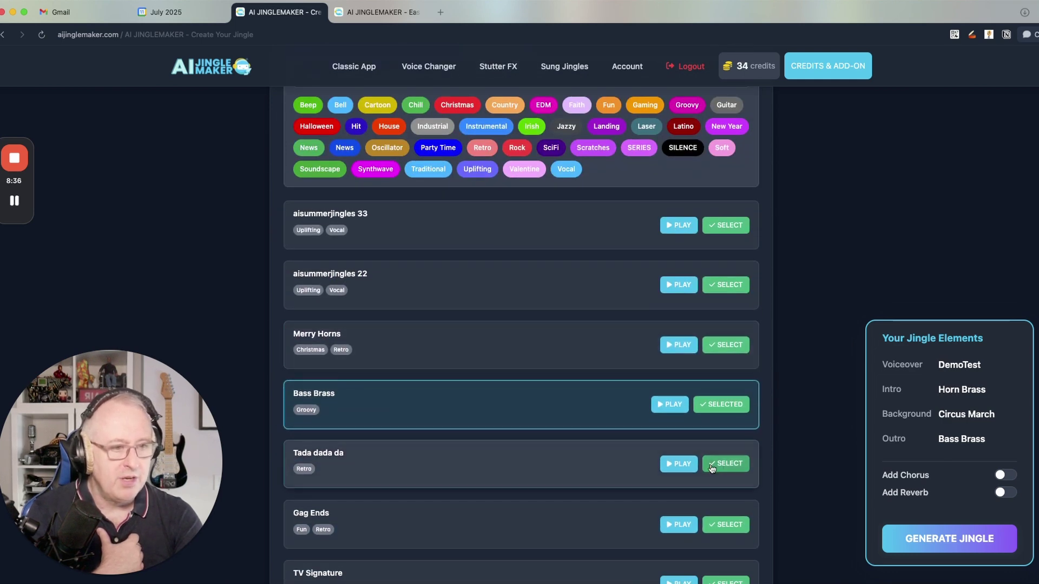
click(720, 465)
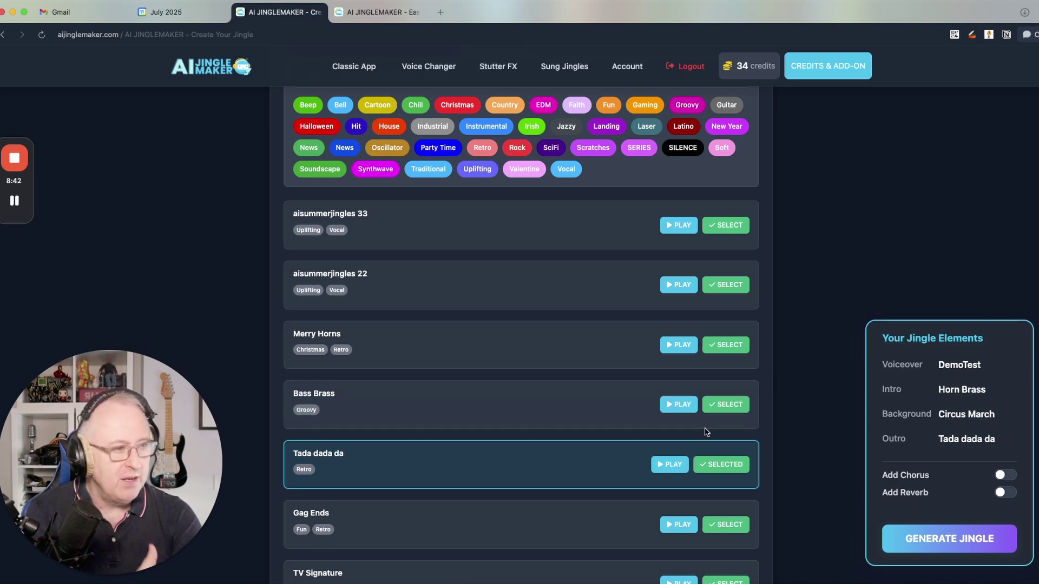
scroll(706, 431, up, 4)
scroll(707, 432, up, 15)
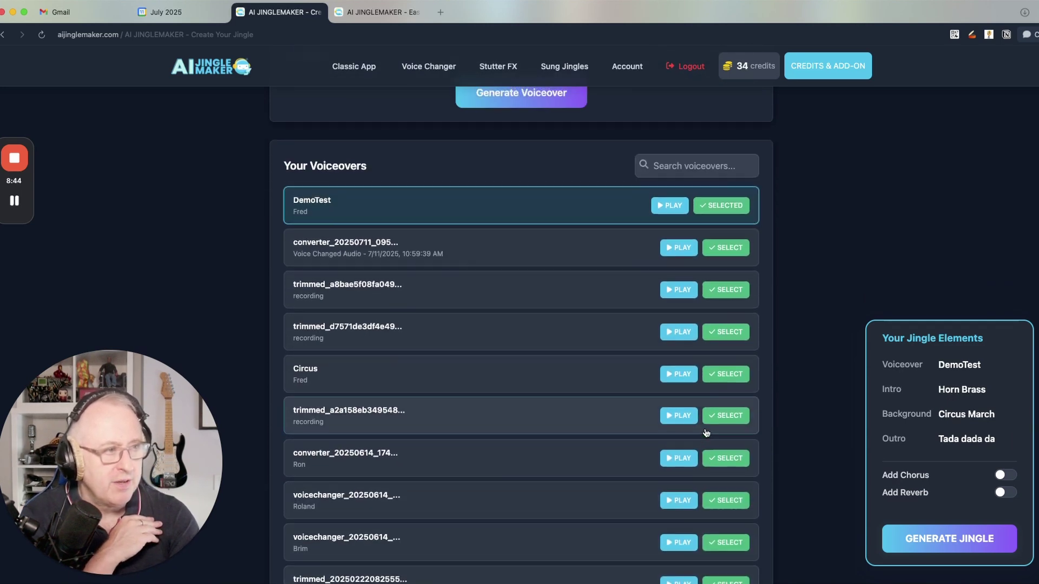
scroll(706, 431, up, 8)
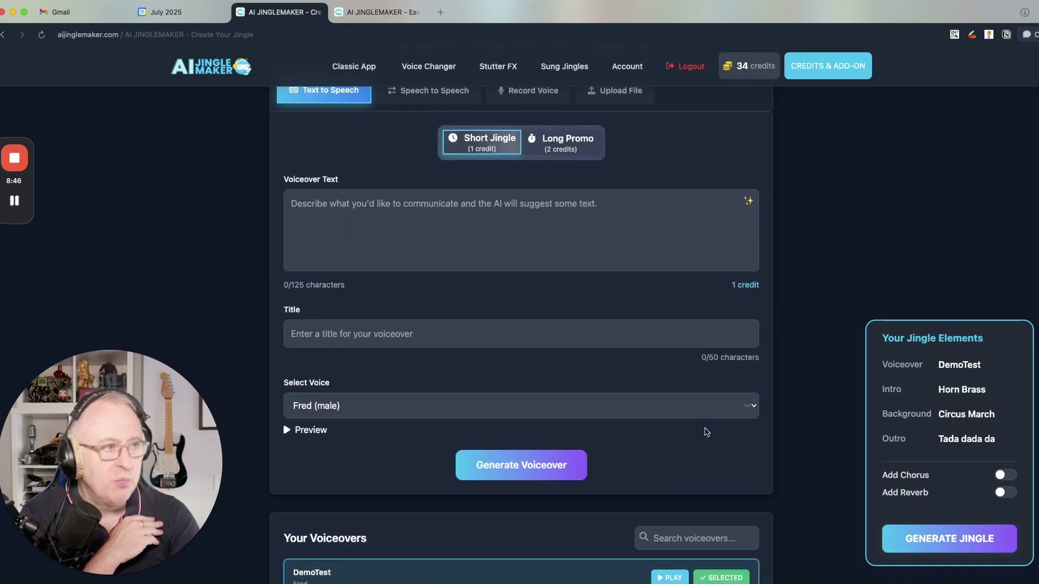
scroll(706, 431, up, 2)
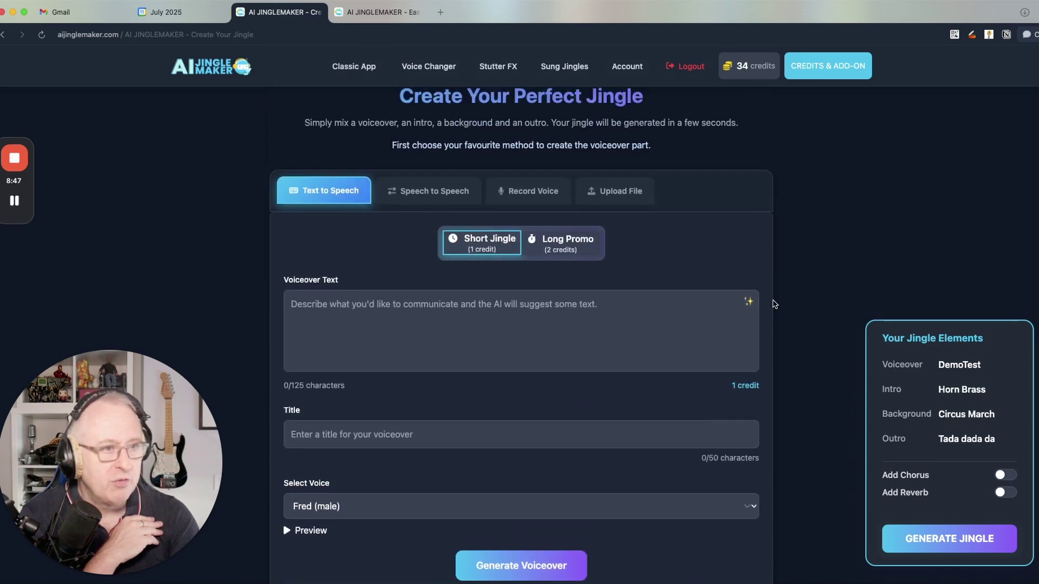
click(824, 68)
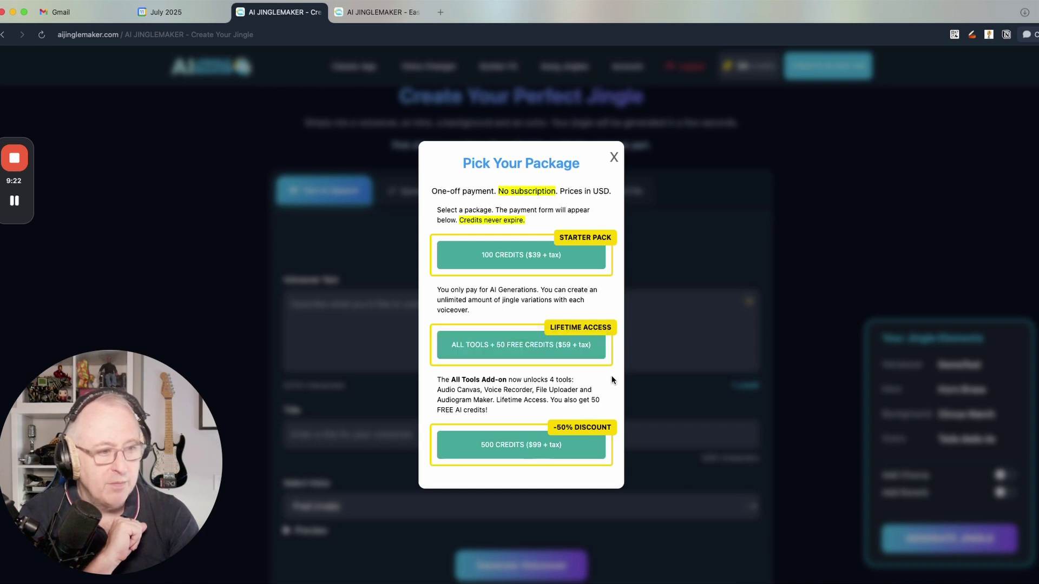
click(612, 161)
scroll(610, 377, down, 3)
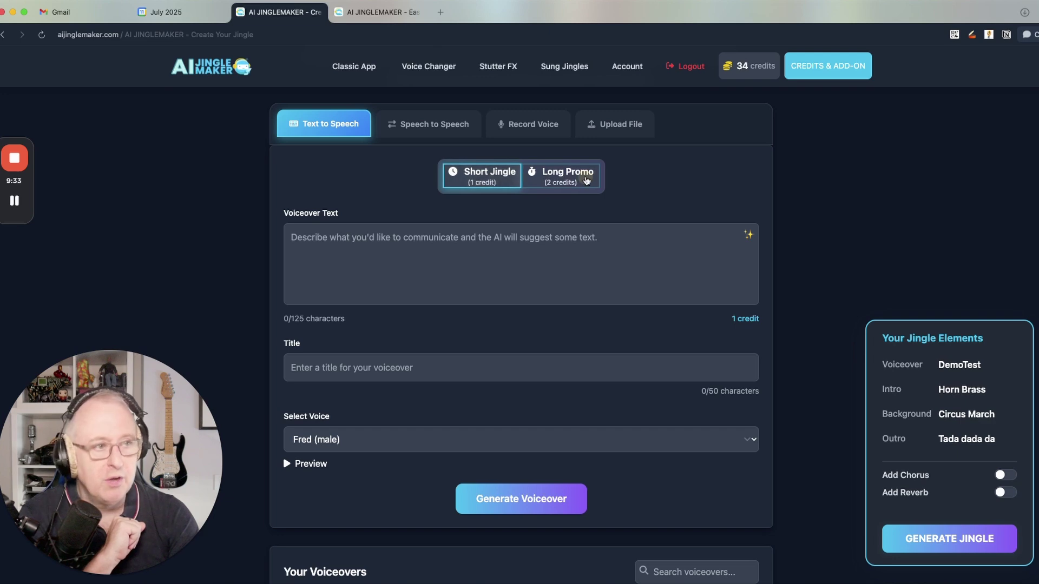
- Choose Long Promo and have the AI expand the brief 'Wine Shop In Tooting' into a script
click(585, 176)
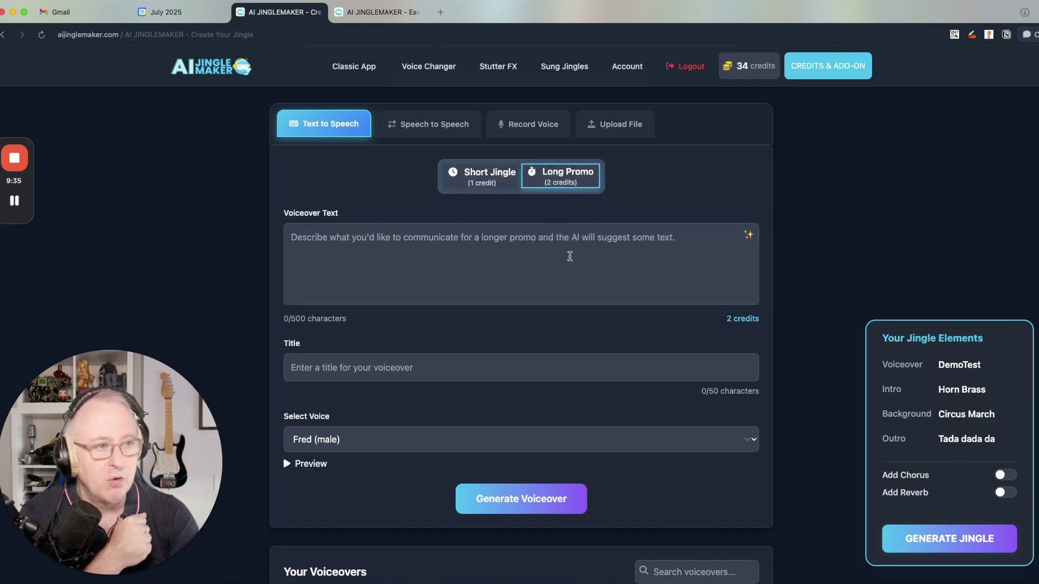
click(570, 257)
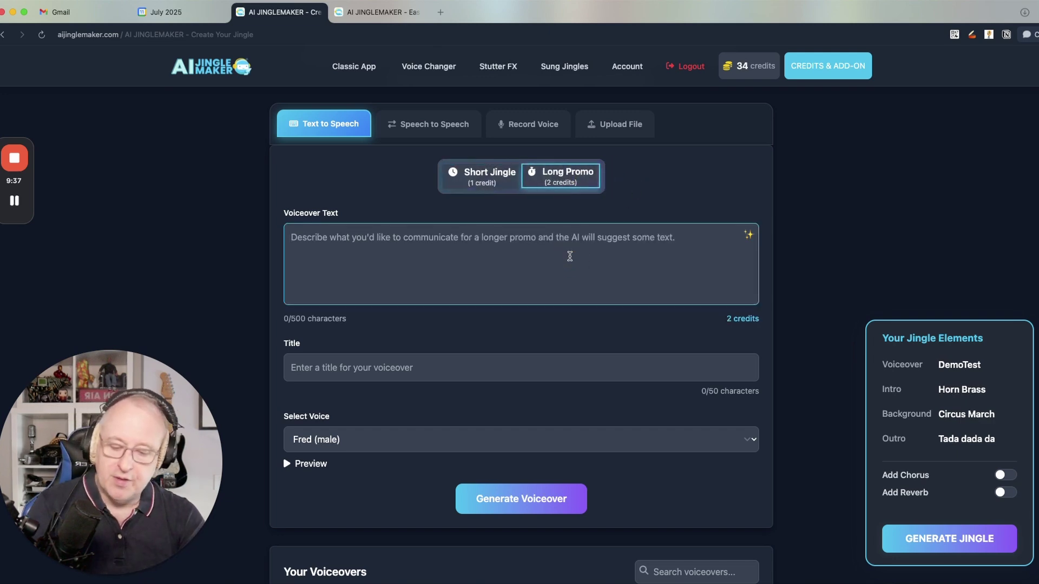
text(Wine Shop In )
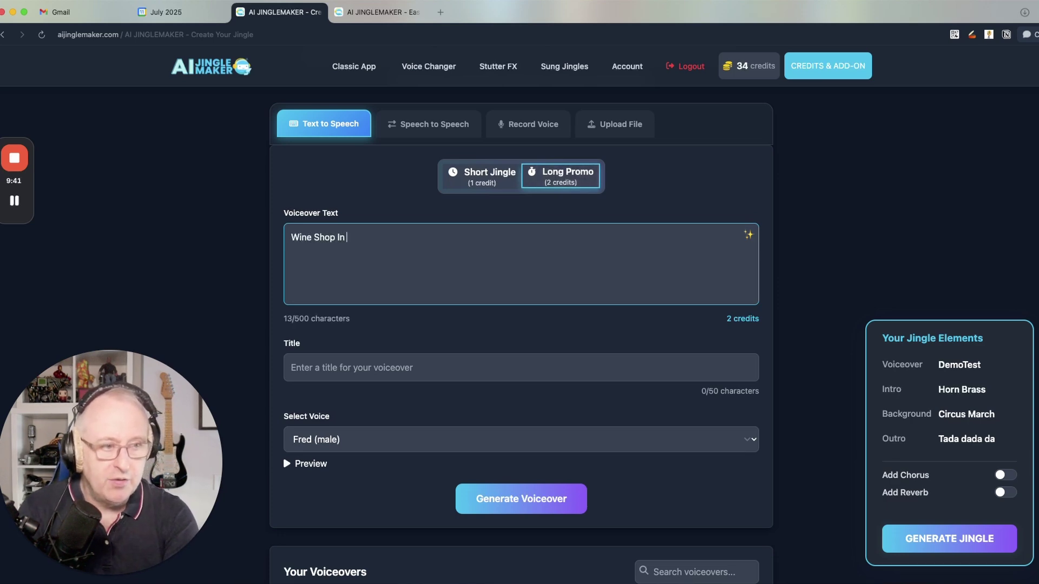
text(Tooting)
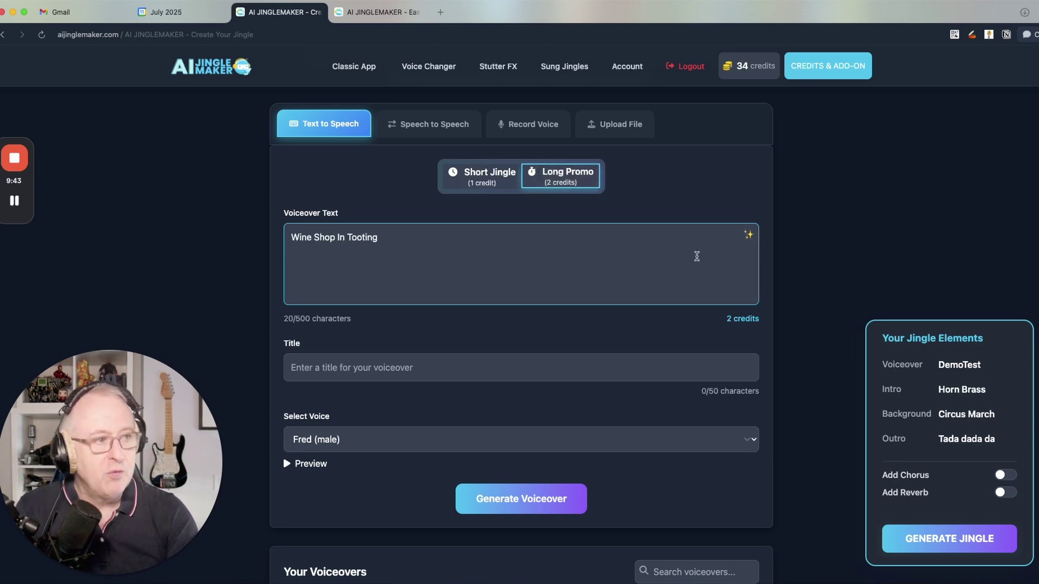
click(748, 234)
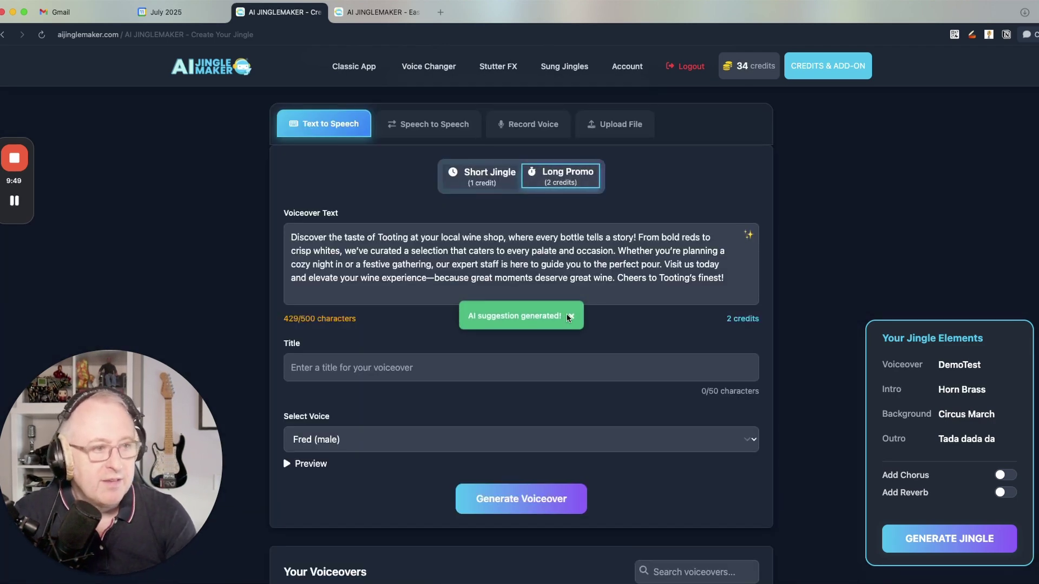
- Dismiss the suggestion notice and review the generated 429-character wine-shop promo text
click(571, 316)
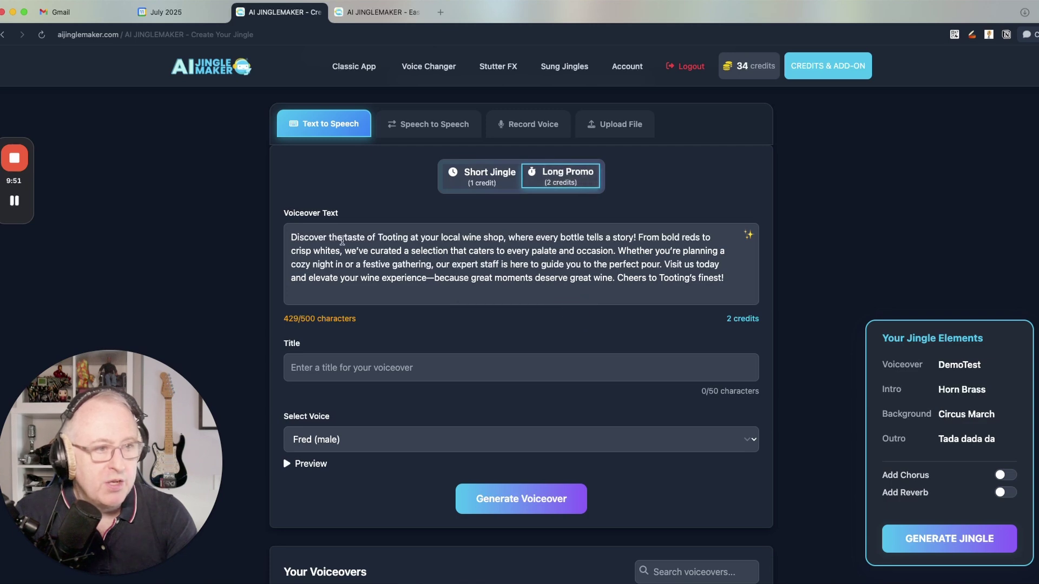
drag(724, 278, 299, 232)
click(403, 264)
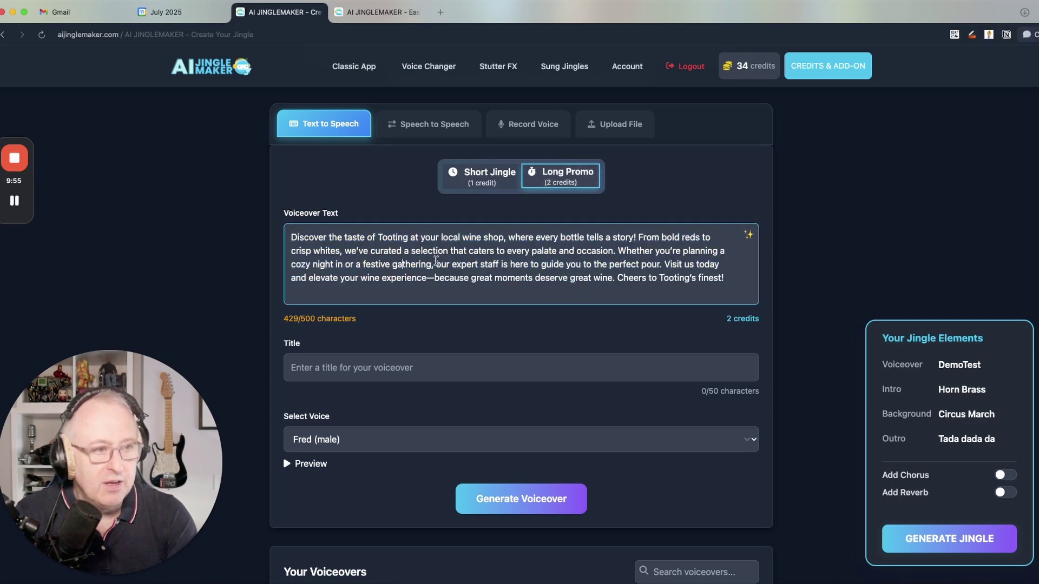
click(381, 368)
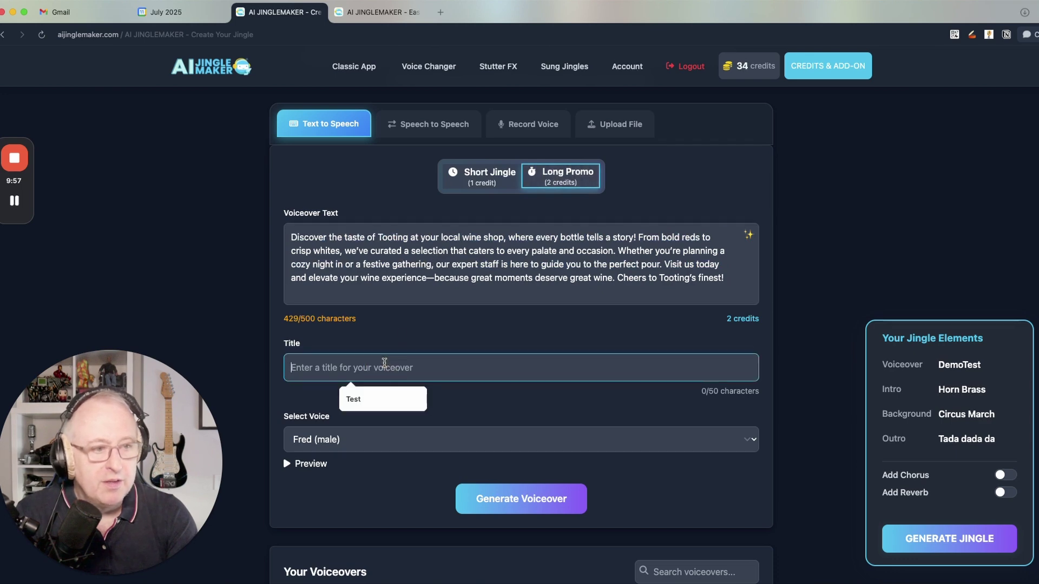
click(372, 345)
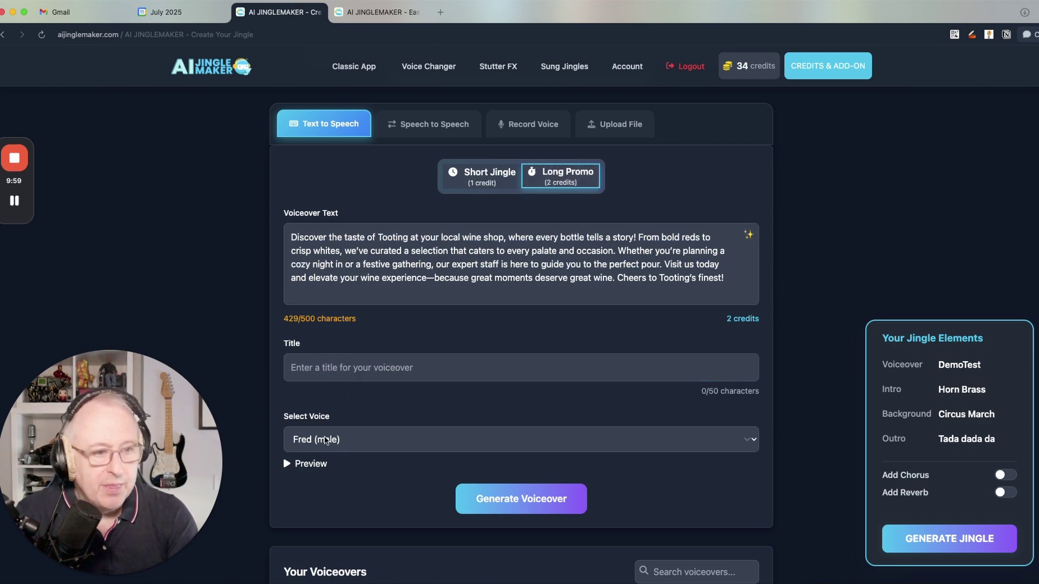